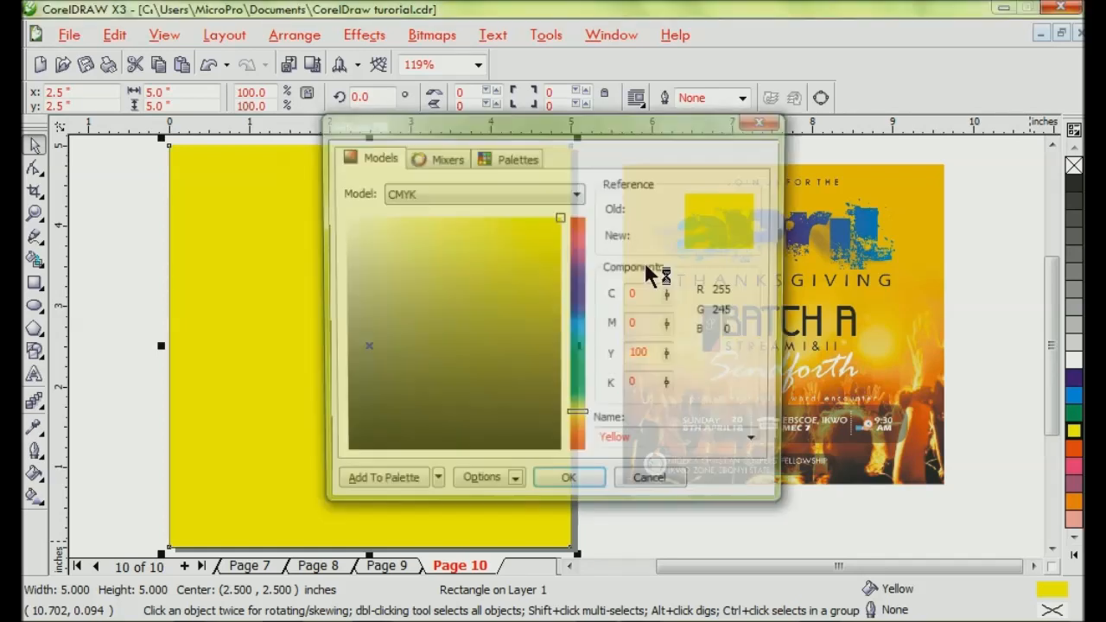
Step: Set the yellow square's fill to Deep Yellow with CMYK values 0, 20, 100, 0
{"action": "left_click", "coordinate": [646, 325]}
{"action": "type", "text": "20"}
{"action": "left_click", "coordinate": [648, 386]}
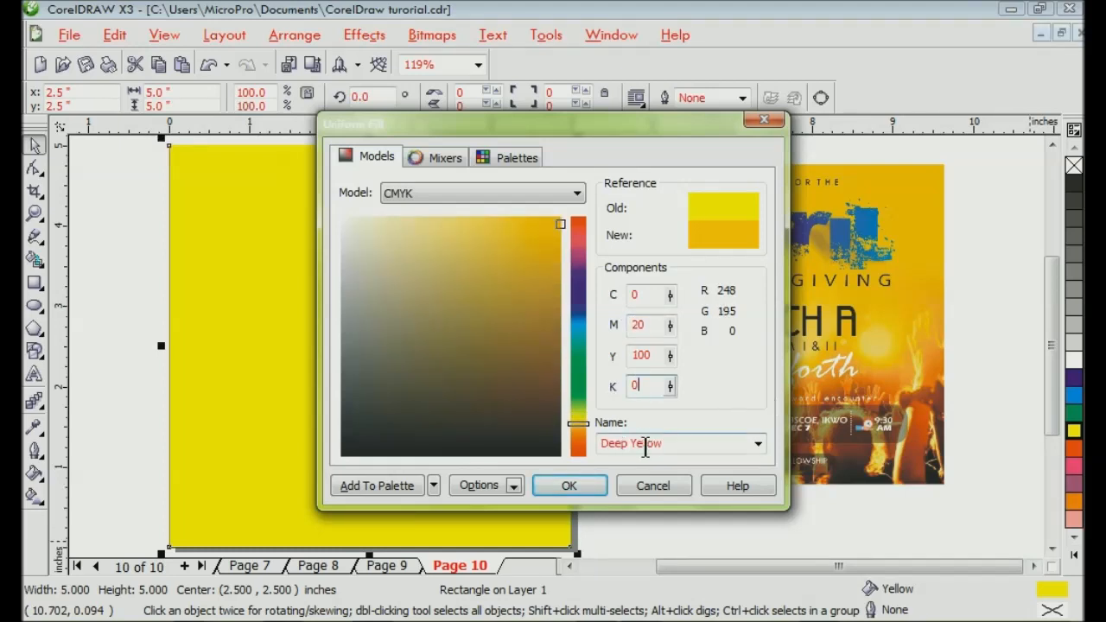
{"action": "left_click", "coordinate": [598, 485]}
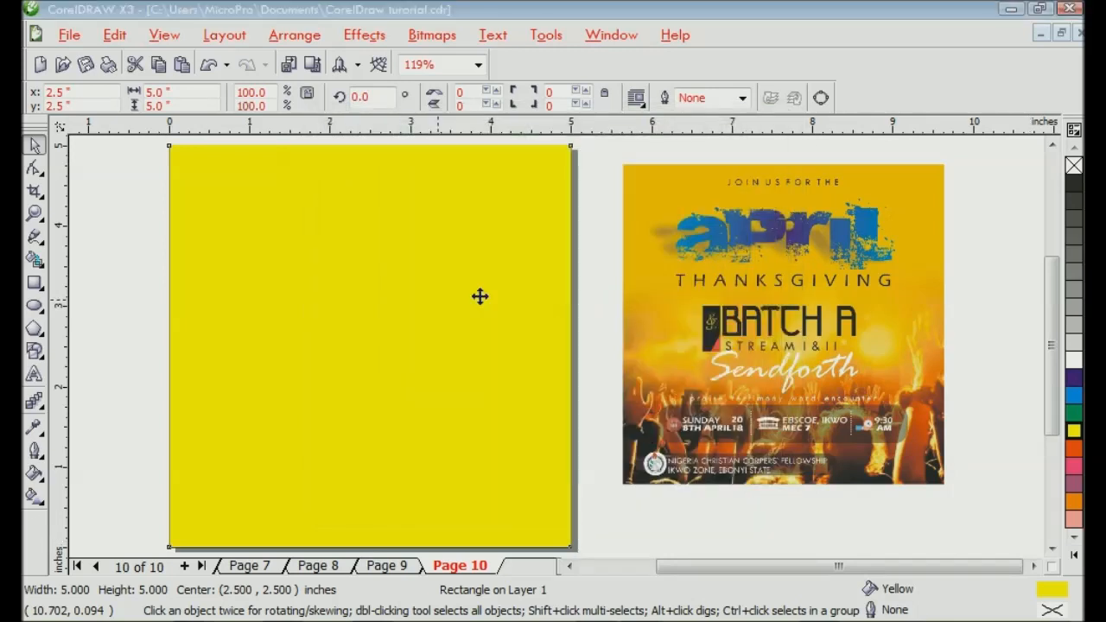
Step: Try a 1.0 pt outline on the deep yellow square and set the outline back to None
{"action": "left_click", "coordinate": [741, 99]}
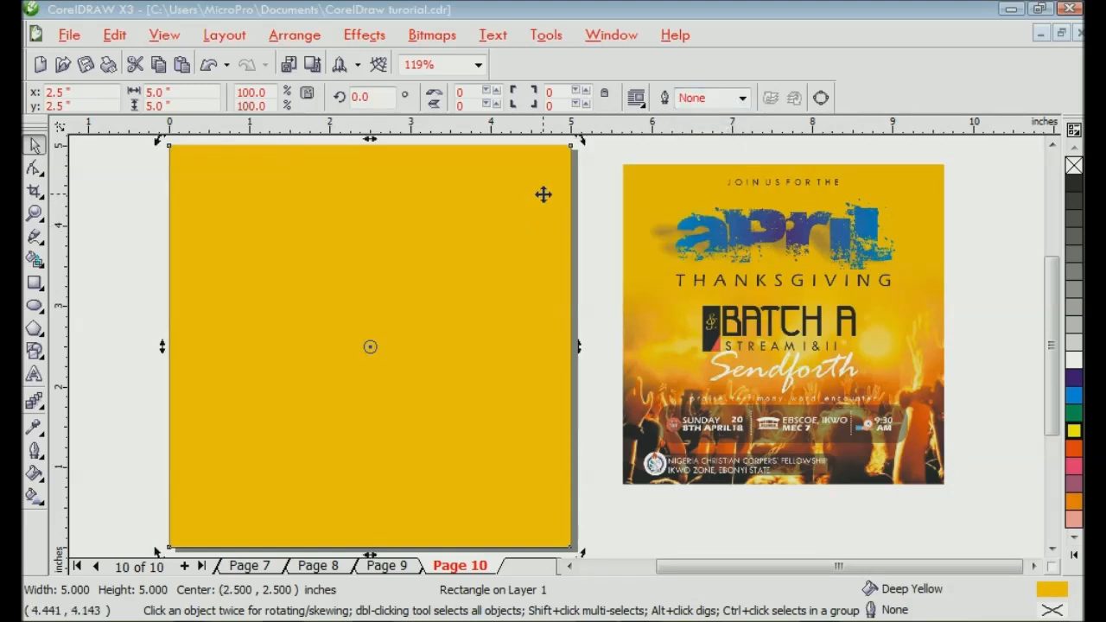
{"action": "left_click", "coordinate": [742, 98]}
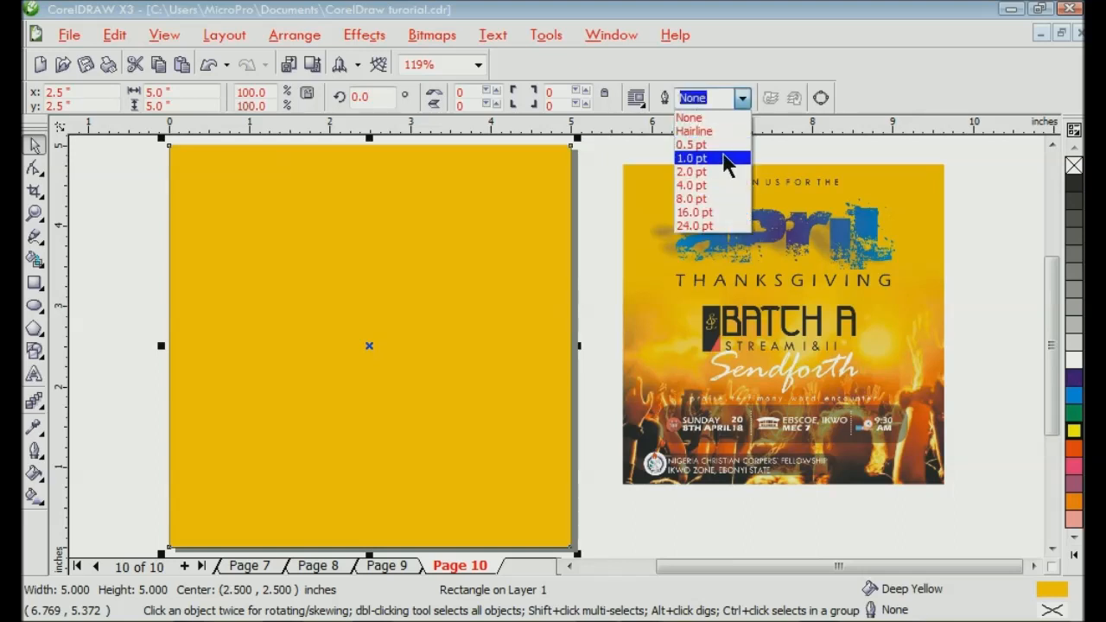
{"action": "left_click", "coordinate": [724, 156]}
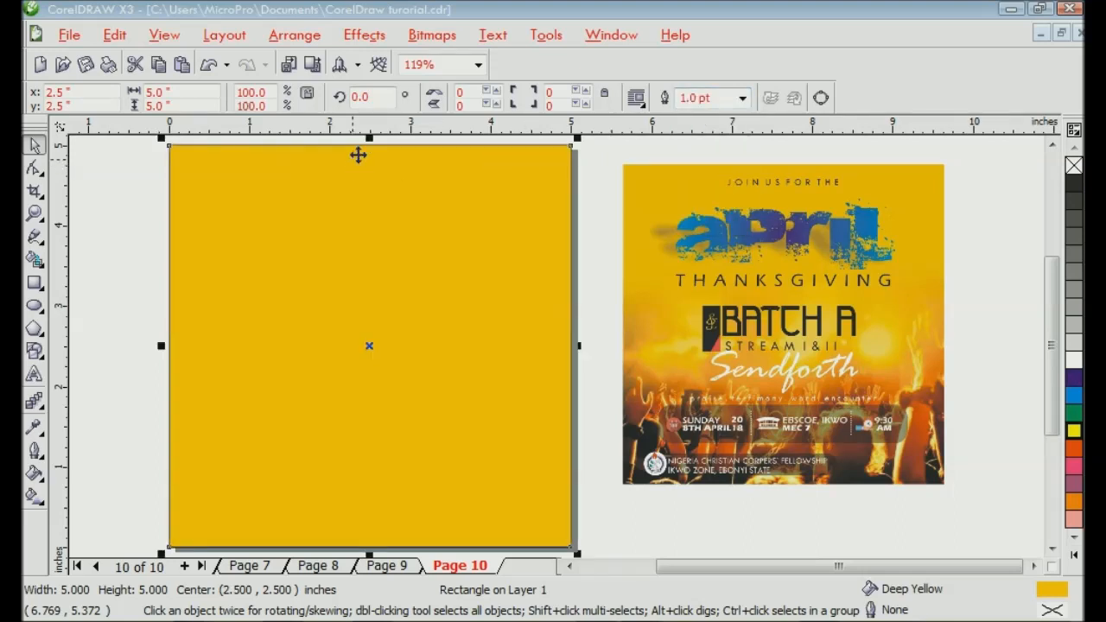
{"action": "left_click", "coordinate": [741, 100]}
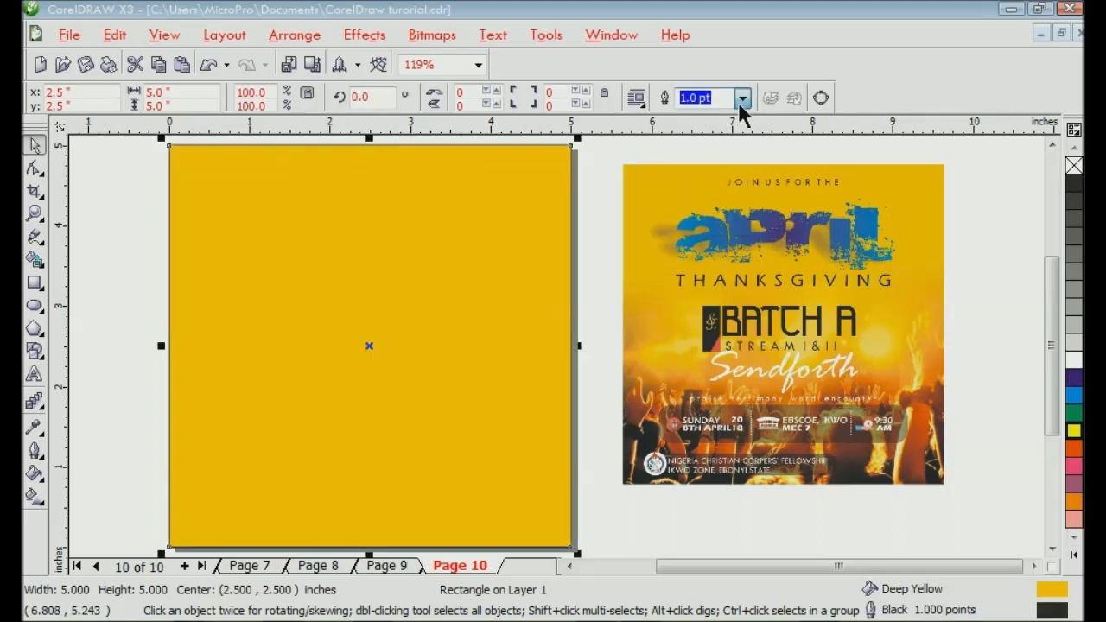
{"action": "left_click", "coordinate": [729, 120]}
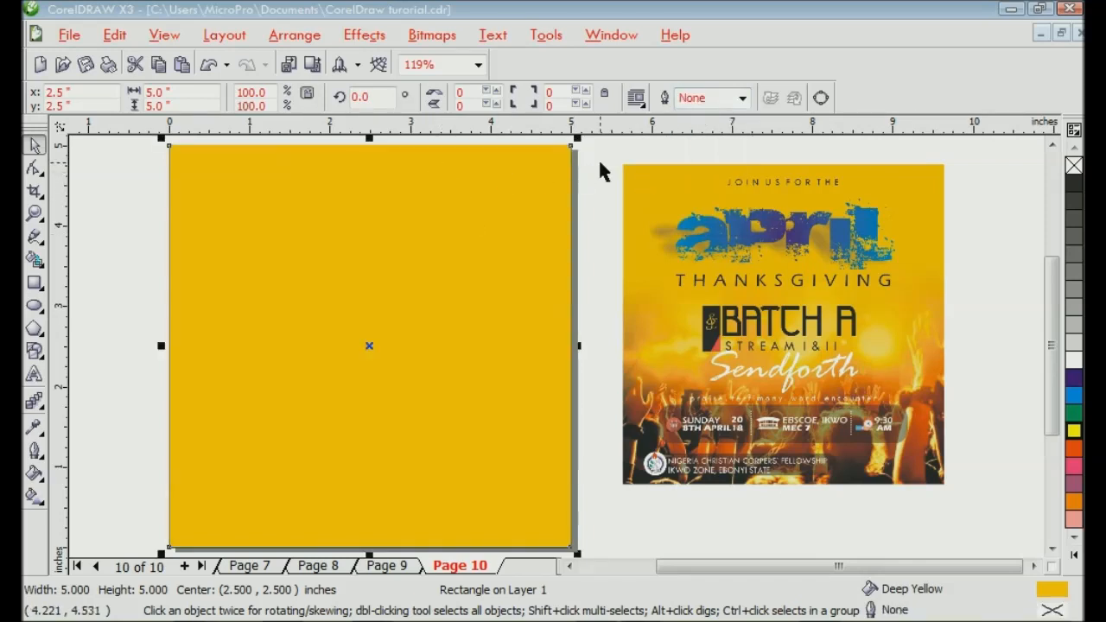
{"action": "left_click", "coordinate": [626, 227]}
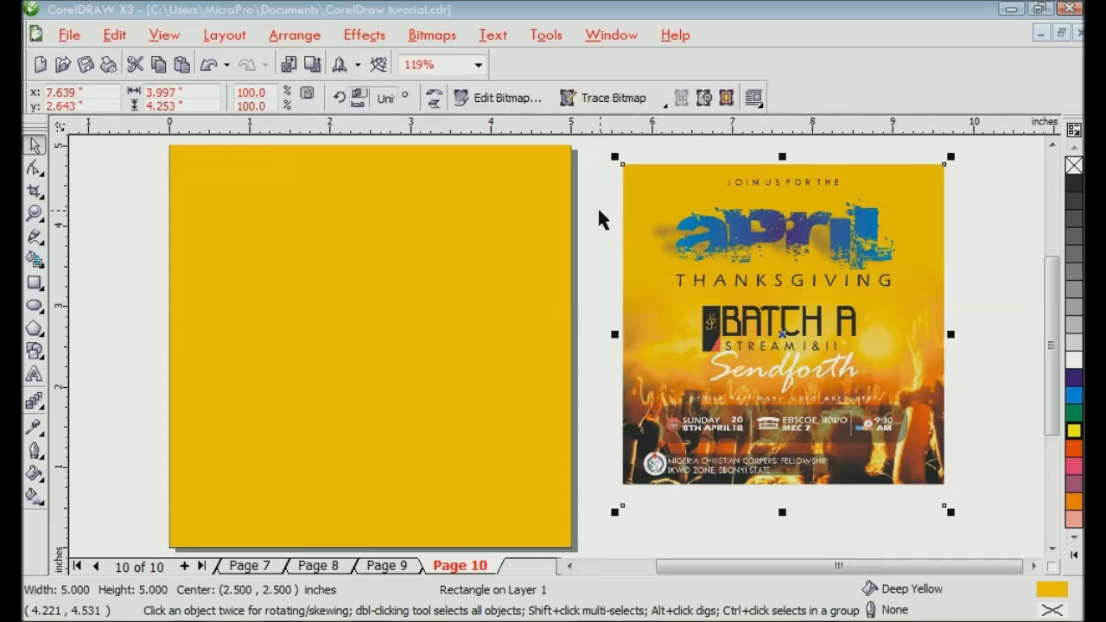
{"action": "key", "text": "Escape"}
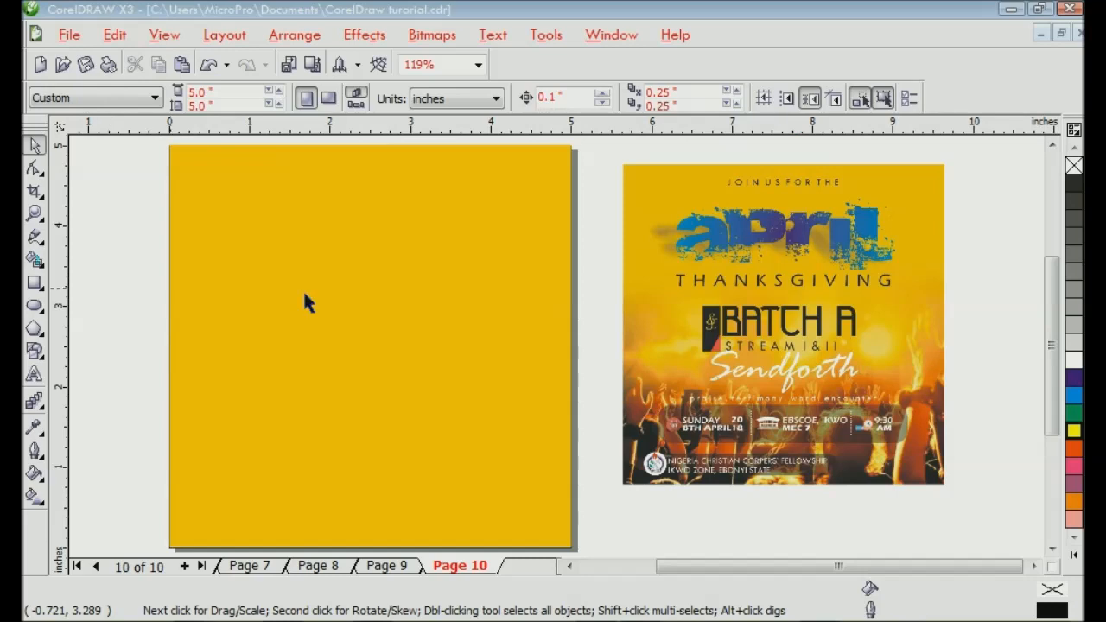
{"action": "scroll", "coordinate": [533, 350], "scroll_direction": "down", "scroll_amount": 2}
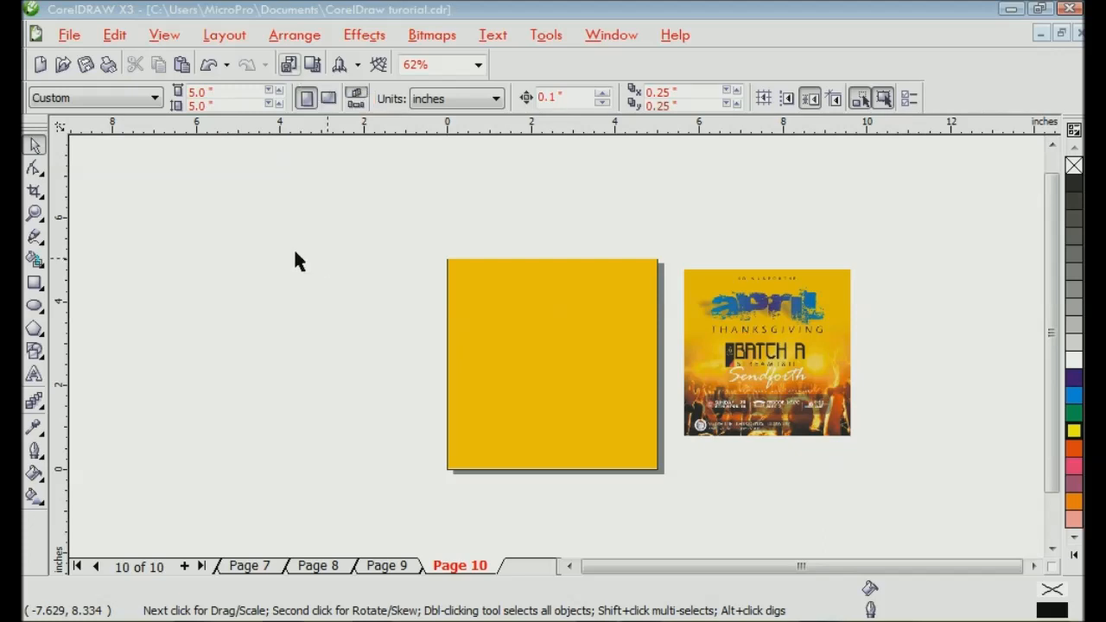
{"action": "left_click", "coordinate": [288, 65]}
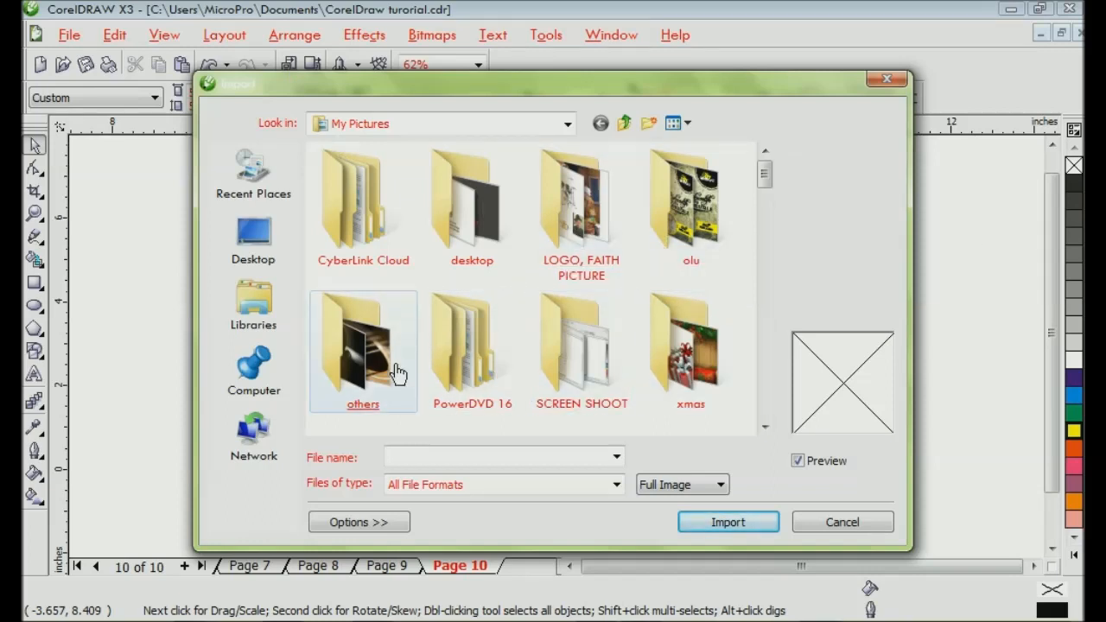
{"action": "left_click", "coordinate": [350, 385]}
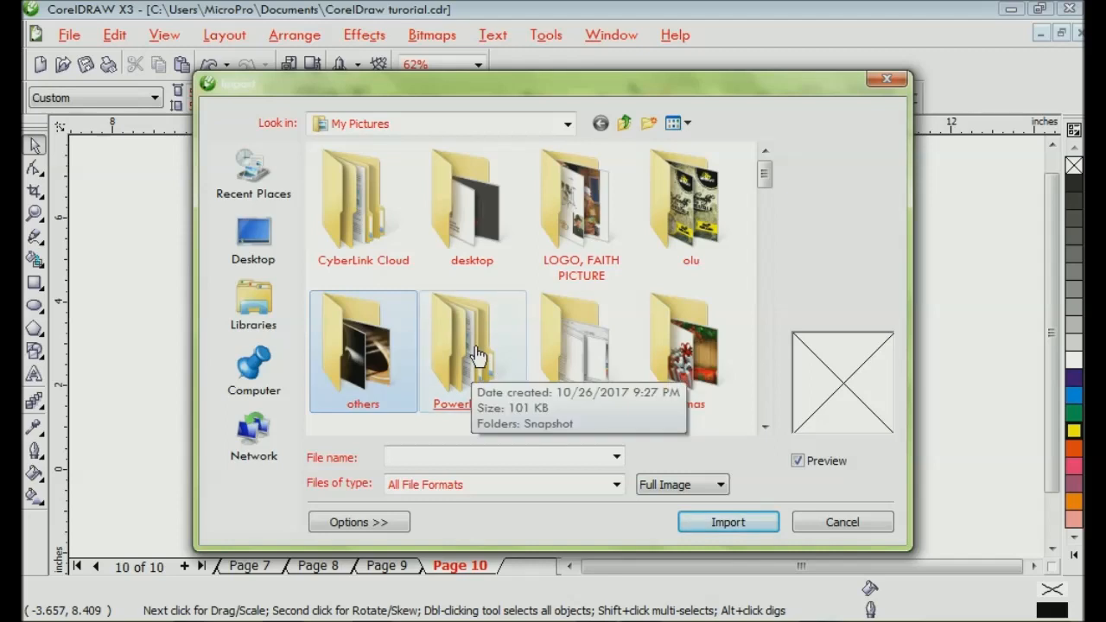
{"action": "double_click", "coordinate": [392, 335]}
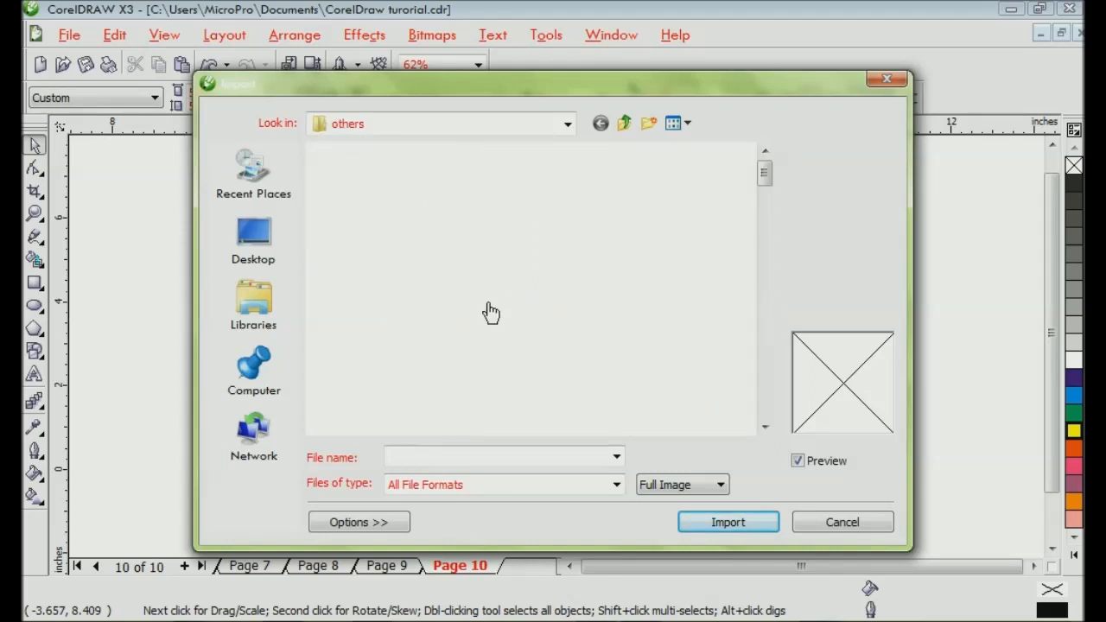
{"action": "left_click_drag", "start_coordinate": [765, 178], "coordinate": [762, 236]}
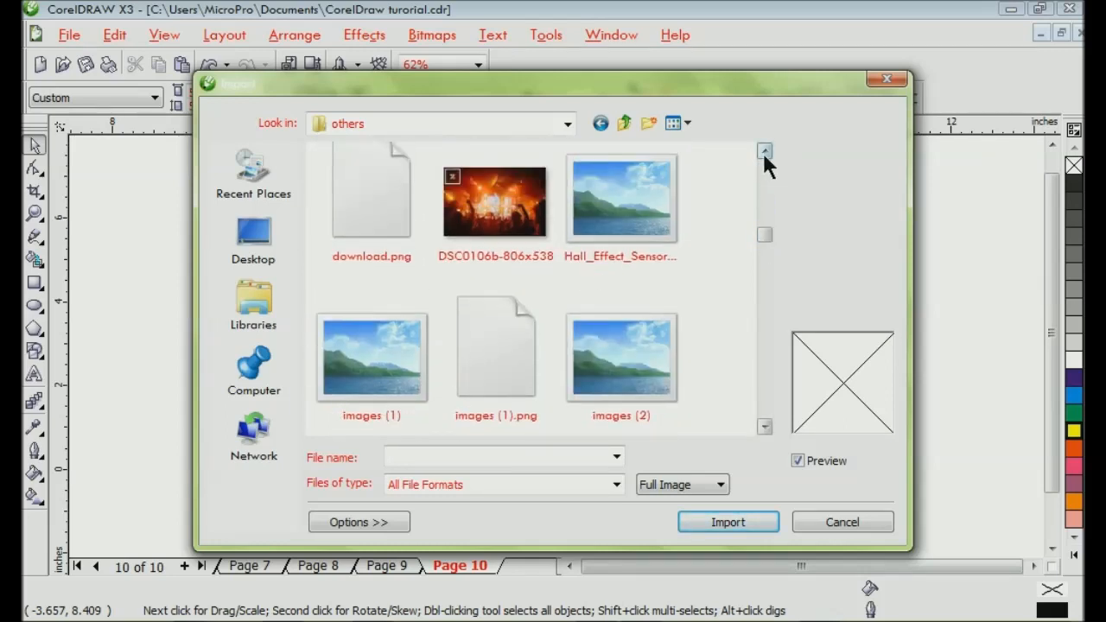
{"action": "left_click", "coordinate": [765, 151]}
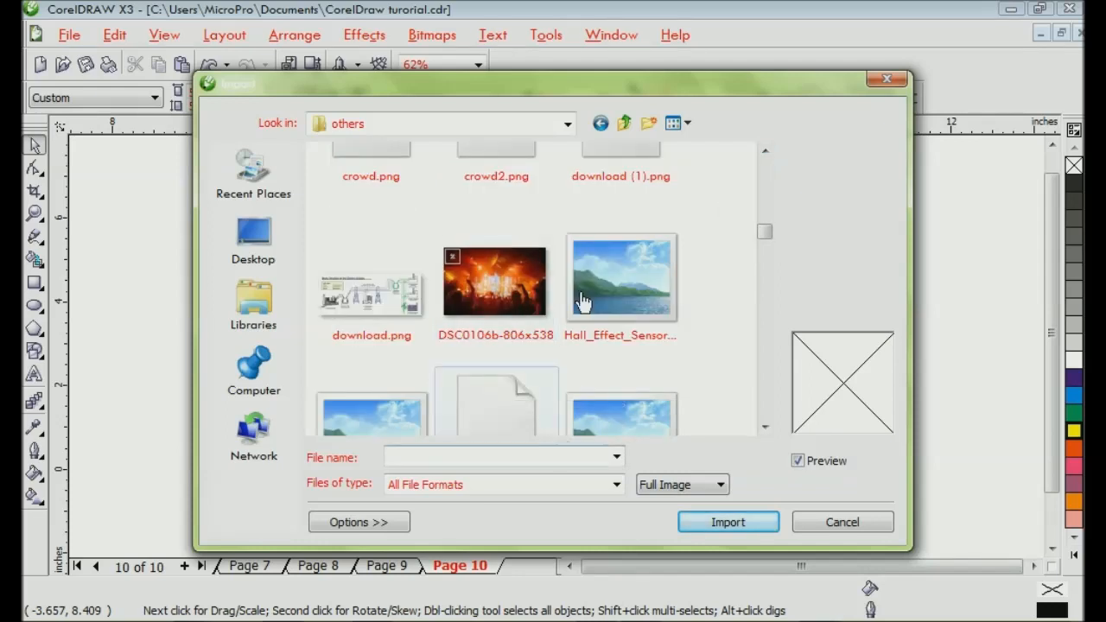
{"action": "left_click", "coordinate": [819, 524]}
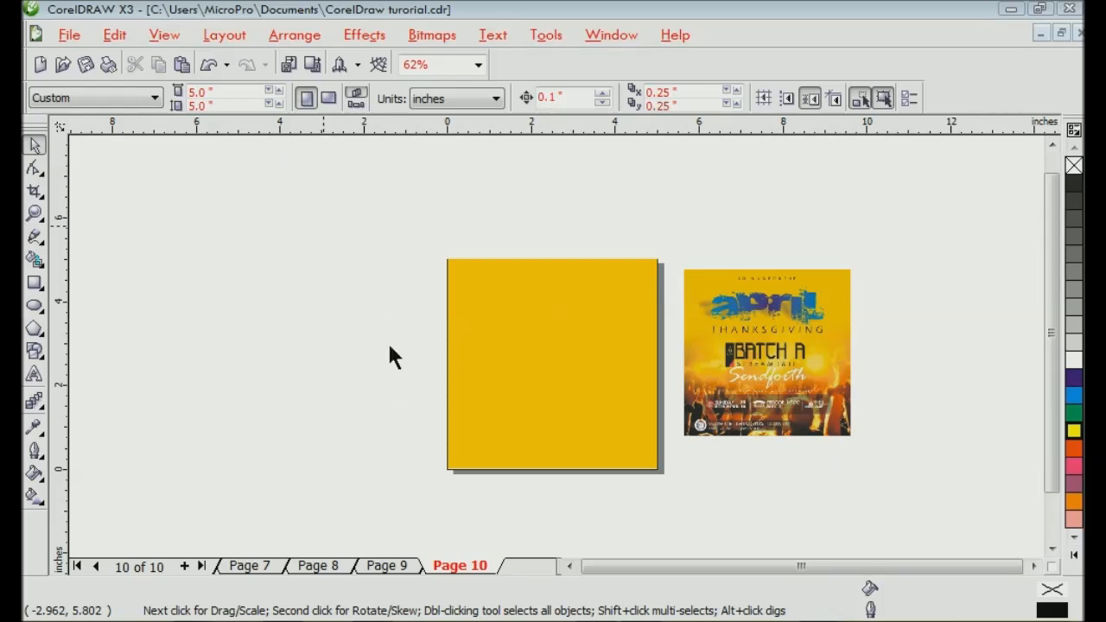
{"action": "key", "text": "ctrl+i"}
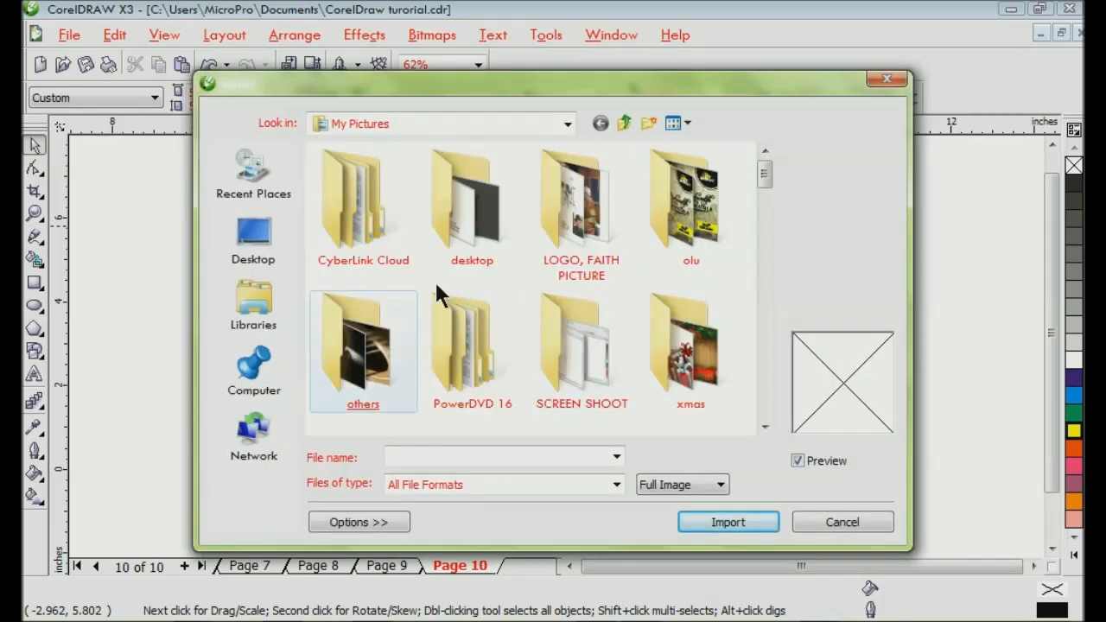
{"action": "left_click", "coordinate": [835, 522]}
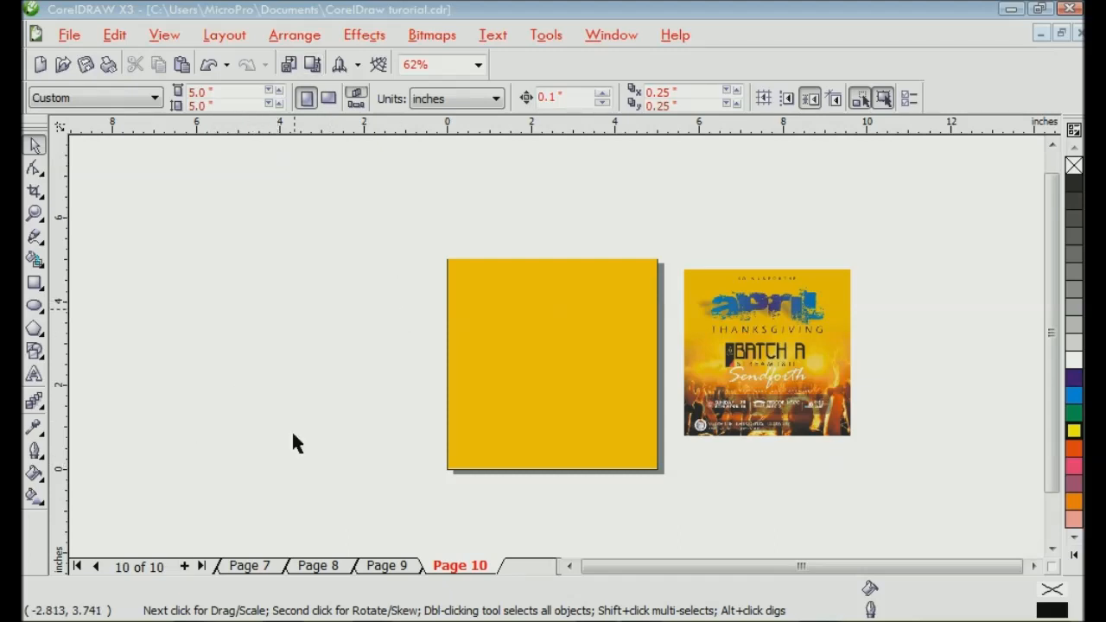
{"action": "left_click", "coordinate": [503, 352]}
{"action": "left_click", "coordinate": [342, 347]}
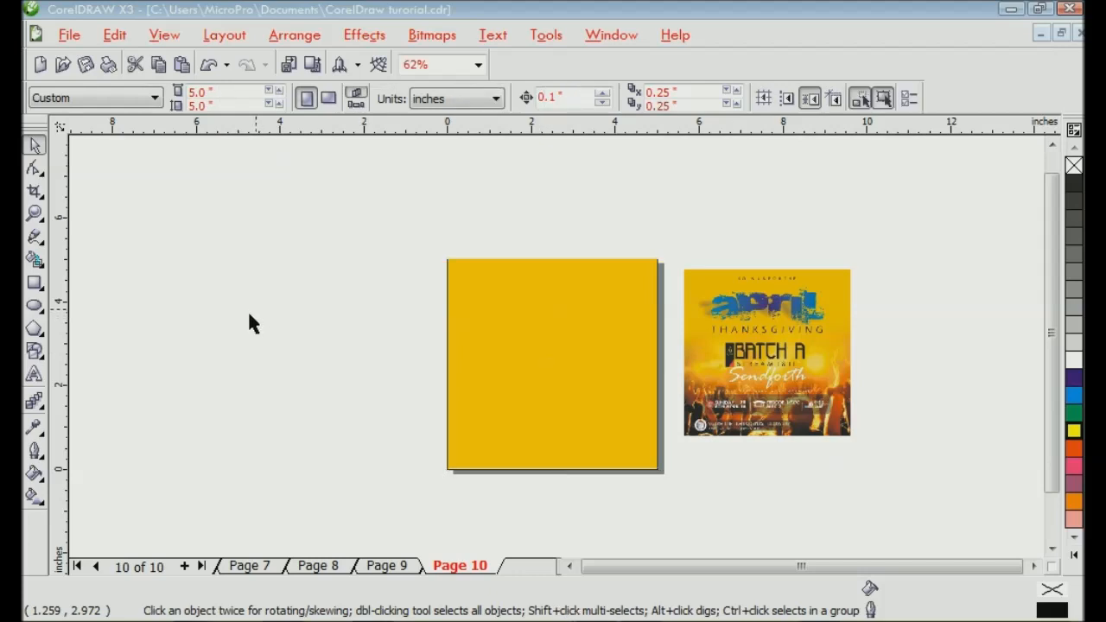
{"action": "right_click", "coordinate": [249, 317]}
{"action": "left_click", "coordinate": [232, 282]}
Step: Start an image import and browse the others folder in My Pictures for a crowd picture
{"action": "right_click", "coordinate": [237, 280]}
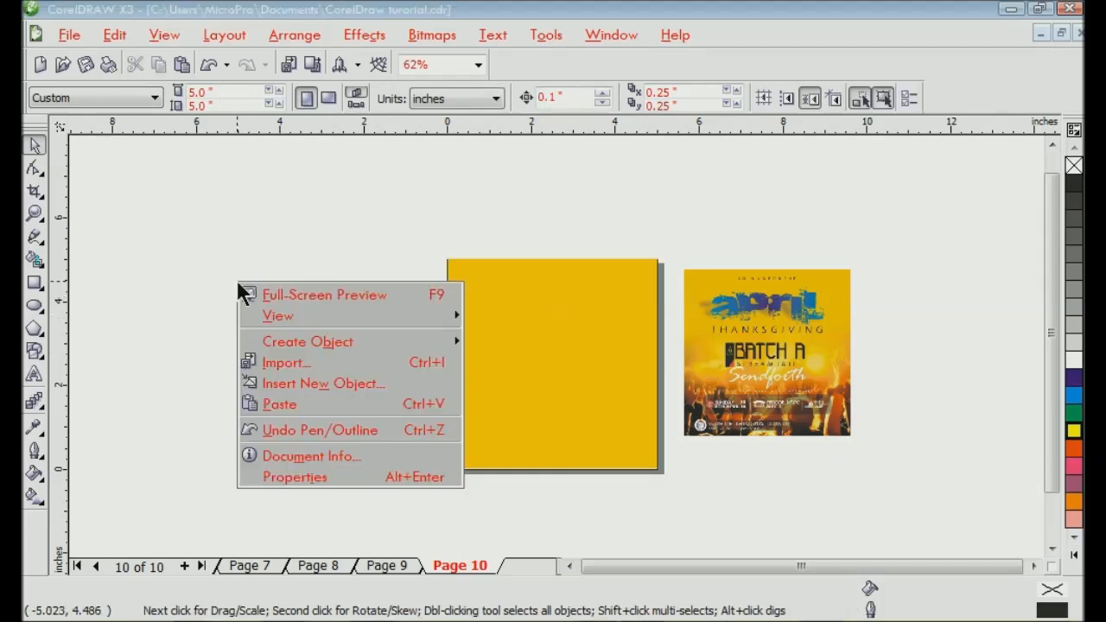
{"action": "left_click", "coordinate": [317, 364]}
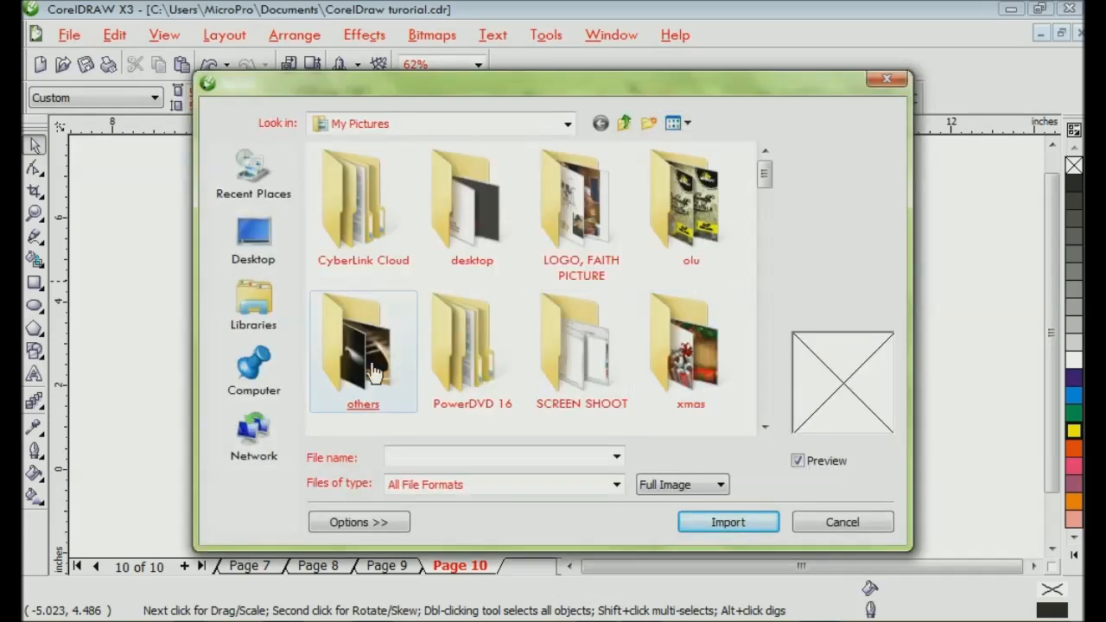
{"action": "left_click", "coordinate": [393, 366]}
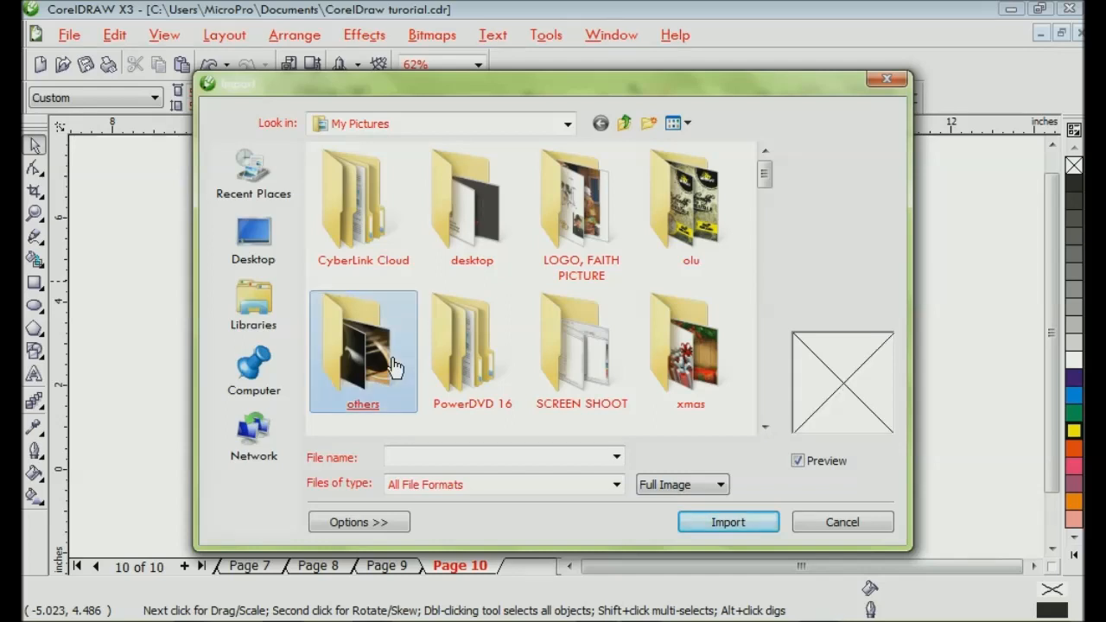
{"action": "double_click", "coordinate": [393, 366]}
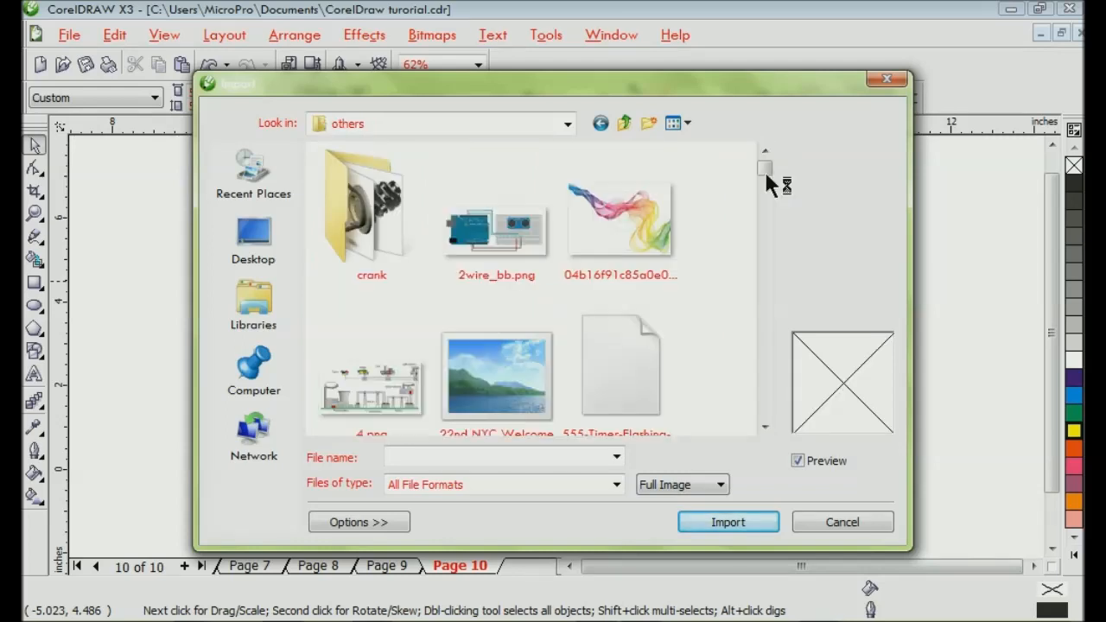
{"action": "left_click", "coordinate": [764, 426]}
{"action": "left_click", "coordinate": [765, 425]}
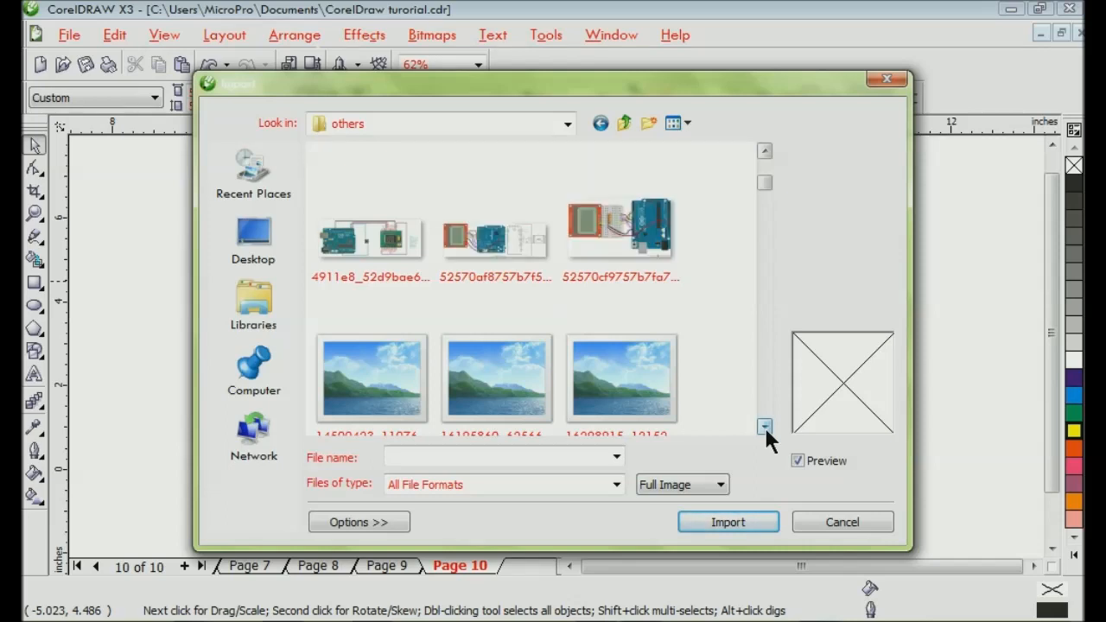
{"action": "left_click", "coordinate": [765, 426]}
{"action": "left_click", "coordinate": [764, 426]}
{"action": "left_click", "coordinate": [765, 426]}
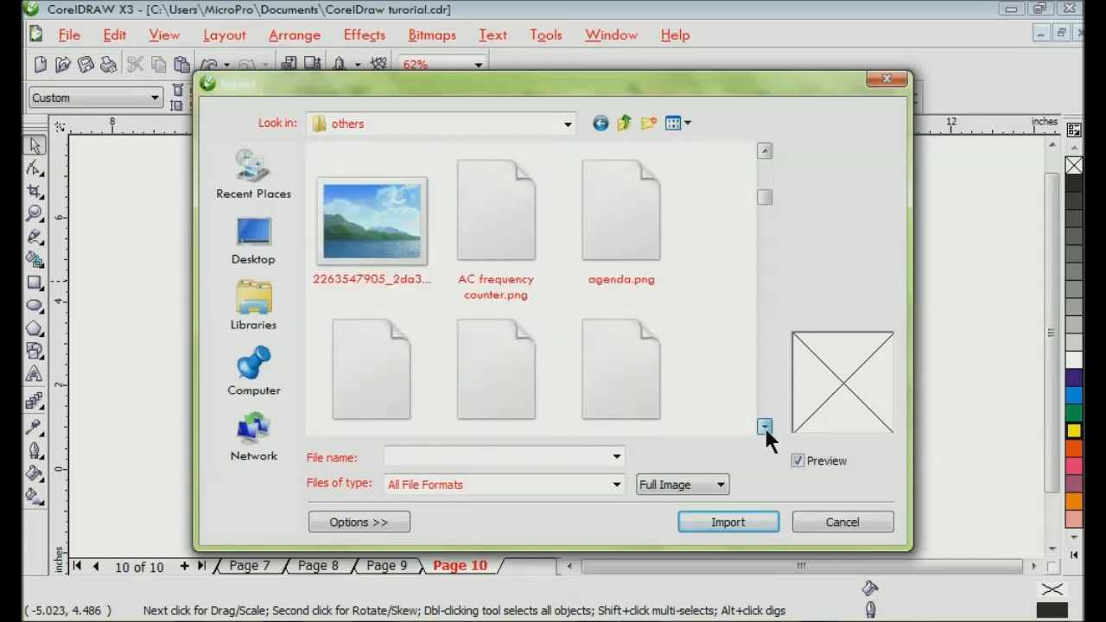
{"action": "left_click", "coordinate": [764, 426]}
{"action": "left_click", "coordinate": [765, 426]}
{"action": "left_click", "coordinate": [765, 426]}
{"action": "left_click", "coordinate": [764, 426]}
{"action": "left_click", "coordinate": [764, 426]}
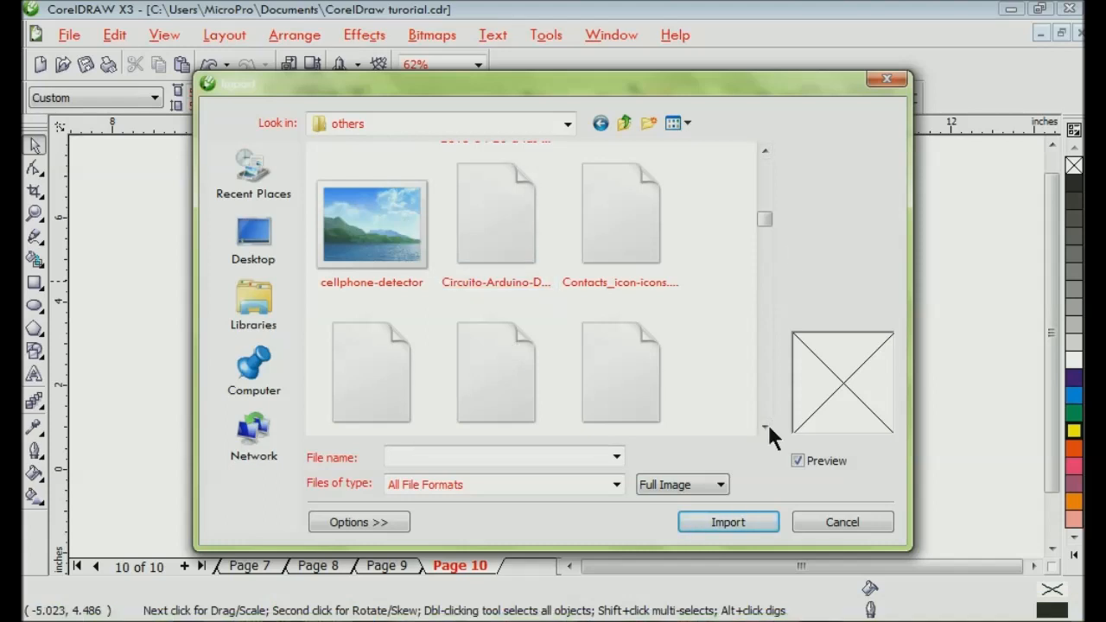
{"action": "scroll", "coordinate": [711, 386], "scroll_direction": "down", "scroll_amount": 1}
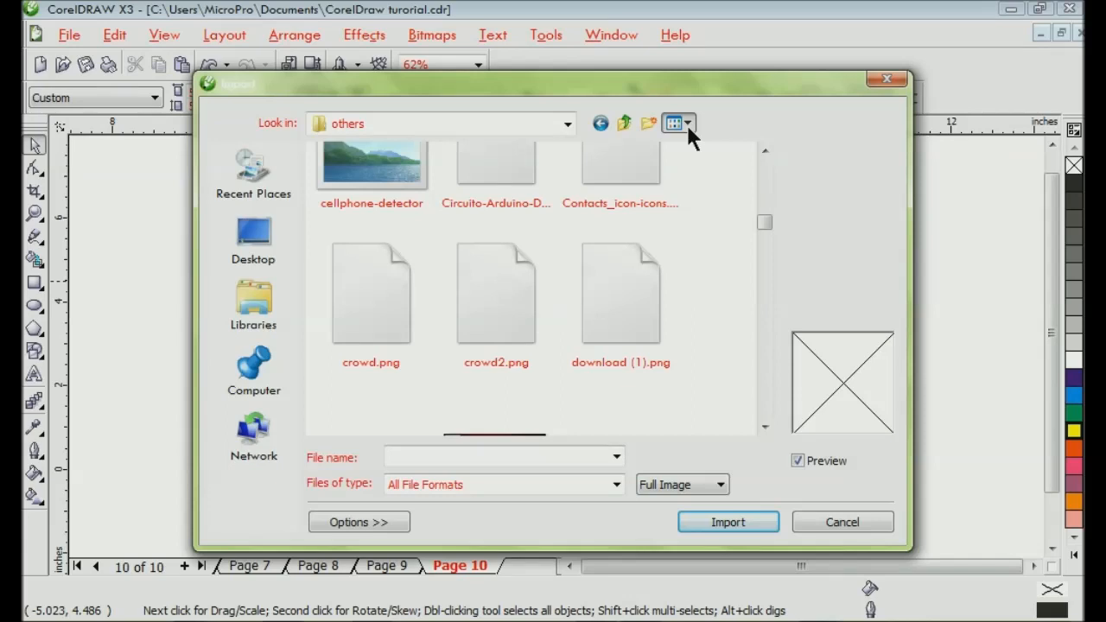
Step: Show the folder's files as medium icons and look through the available images
{"action": "left_click", "coordinate": [688, 124]}
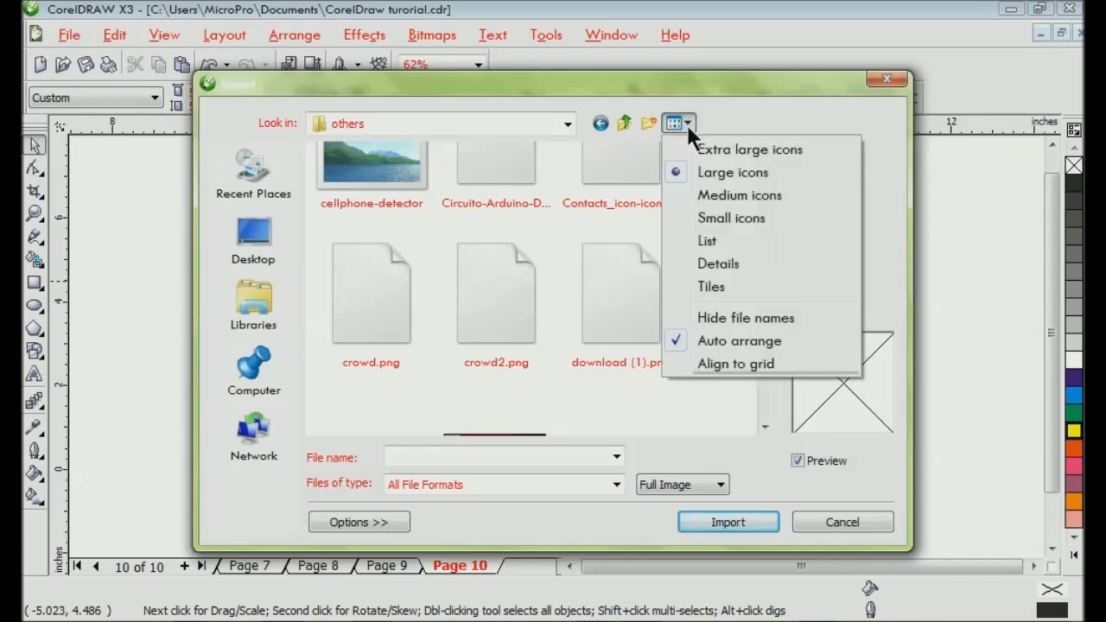
{"action": "left_click", "coordinate": [713, 197]}
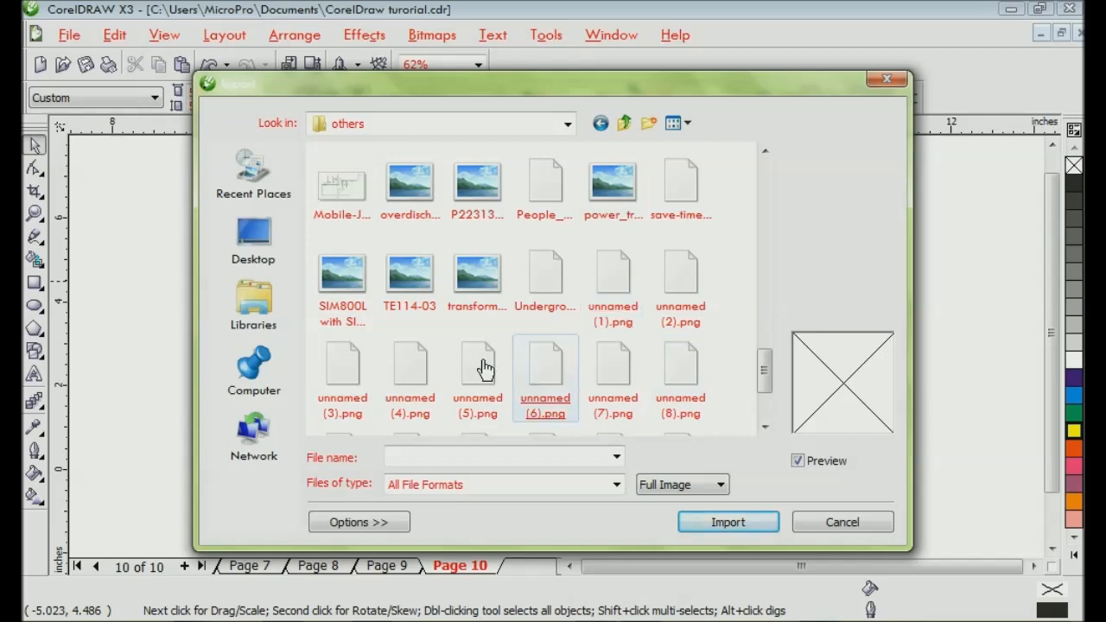
{"action": "left_click_drag", "start_coordinate": [765, 369], "coordinate": [764, 419]}
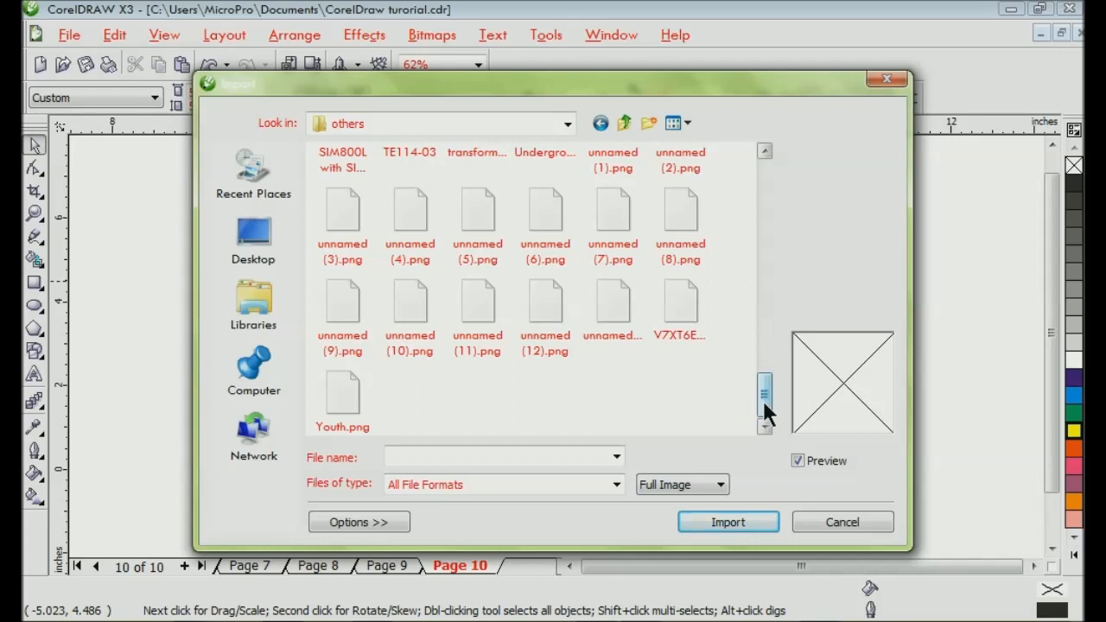
{"action": "left_click_drag", "start_coordinate": [765, 402], "coordinate": [767, 265]}
{"action": "scroll", "coordinate": [767, 249], "scroll_direction": "up", "scroll_amount": 2}
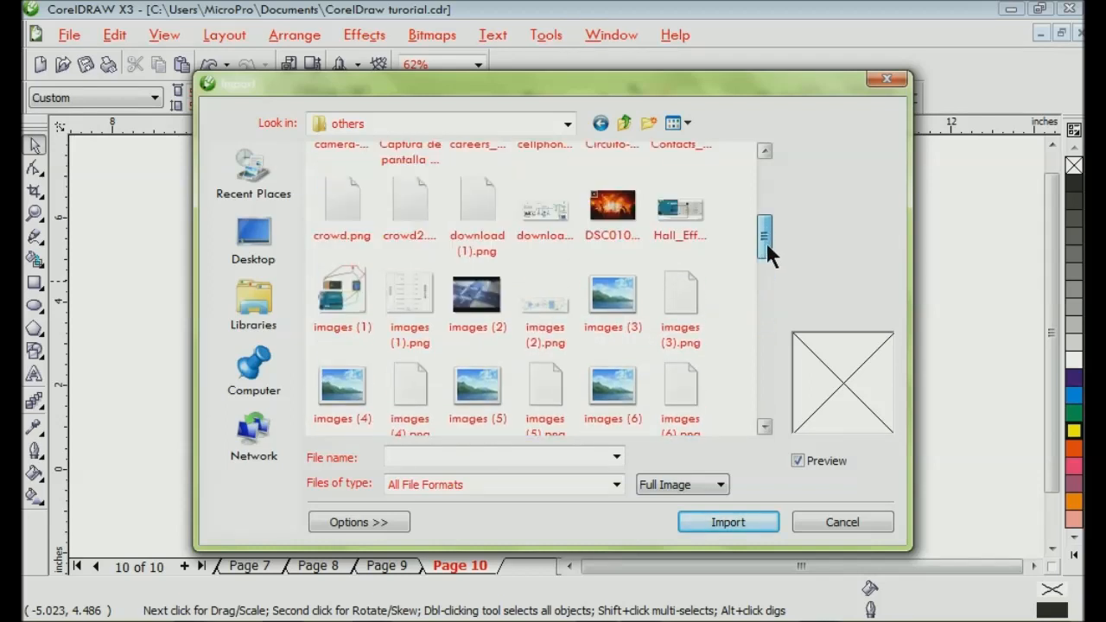
Step: Import konzert.jpg centred on the page, shrink it to about 3.25 × 2.16 in and place it beside the yellow square
{"action": "left_click", "coordinate": [621, 232]}
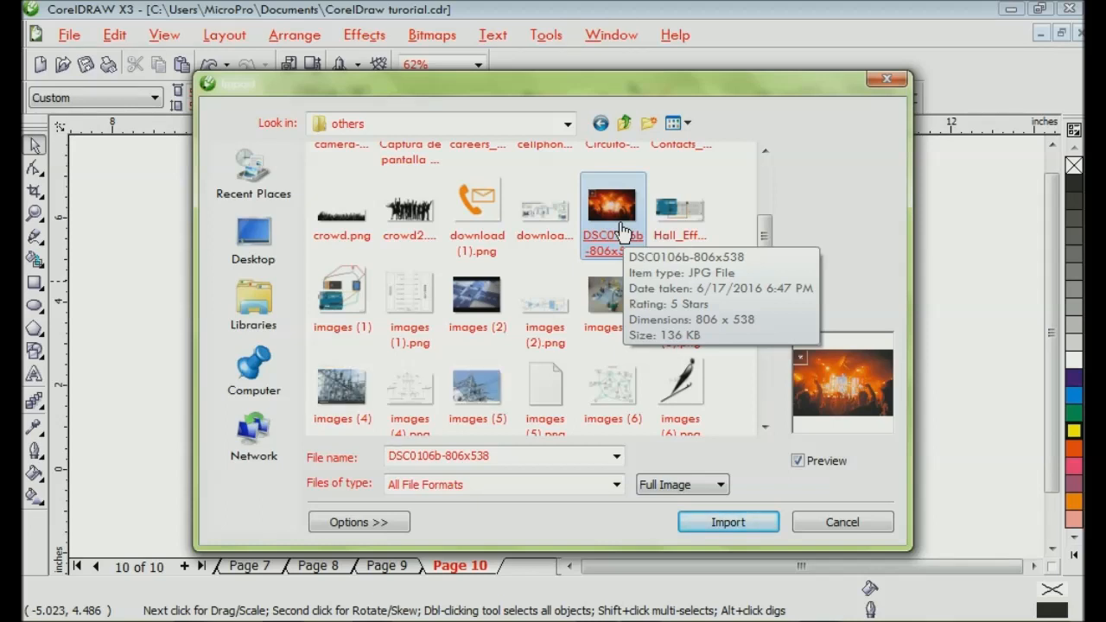
{"action": "left_click_drag", "start_coordinate": [765, 234], "coordinate": [766, 334]}
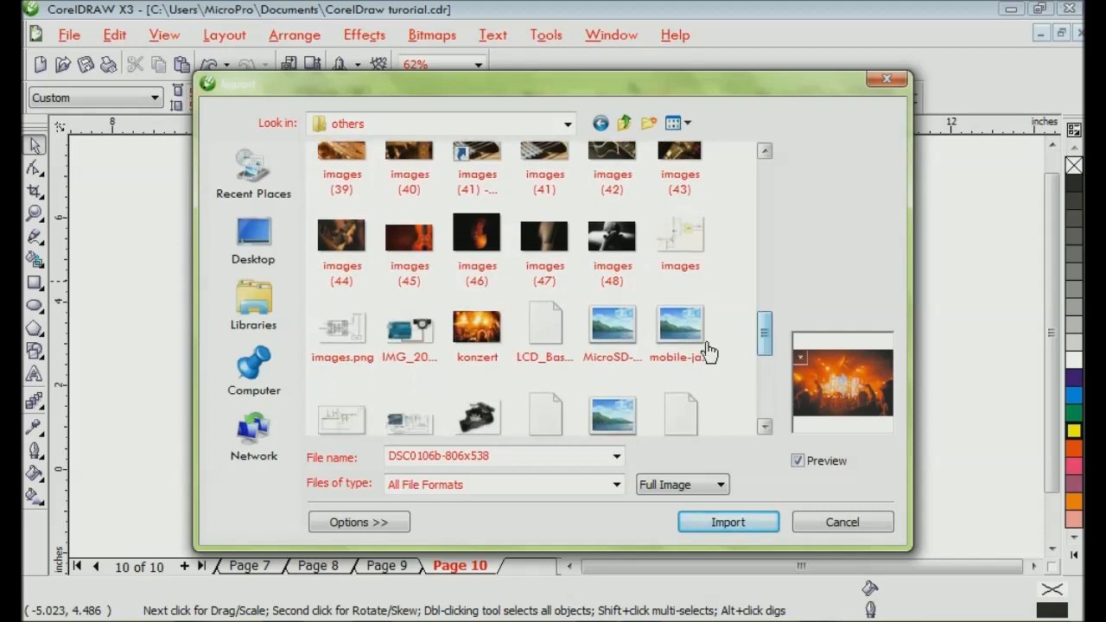
{"action": "left_click", "coordinate": [476, 344]}
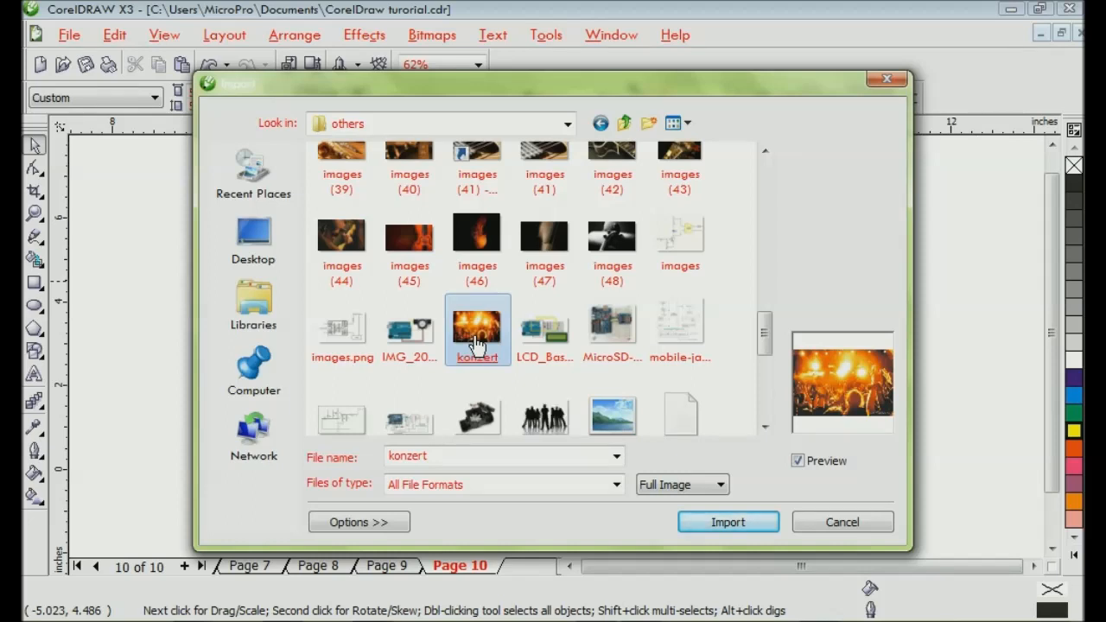
{"action": "left_click", "coordinate": [477, 346]}
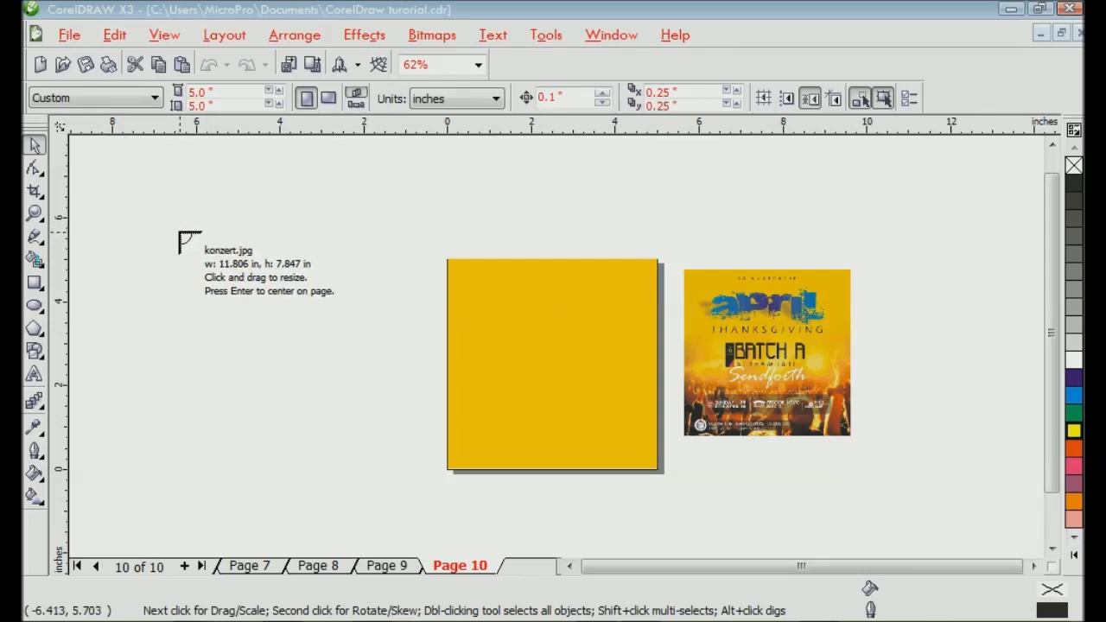
{"action": "key", "text": "Return"}
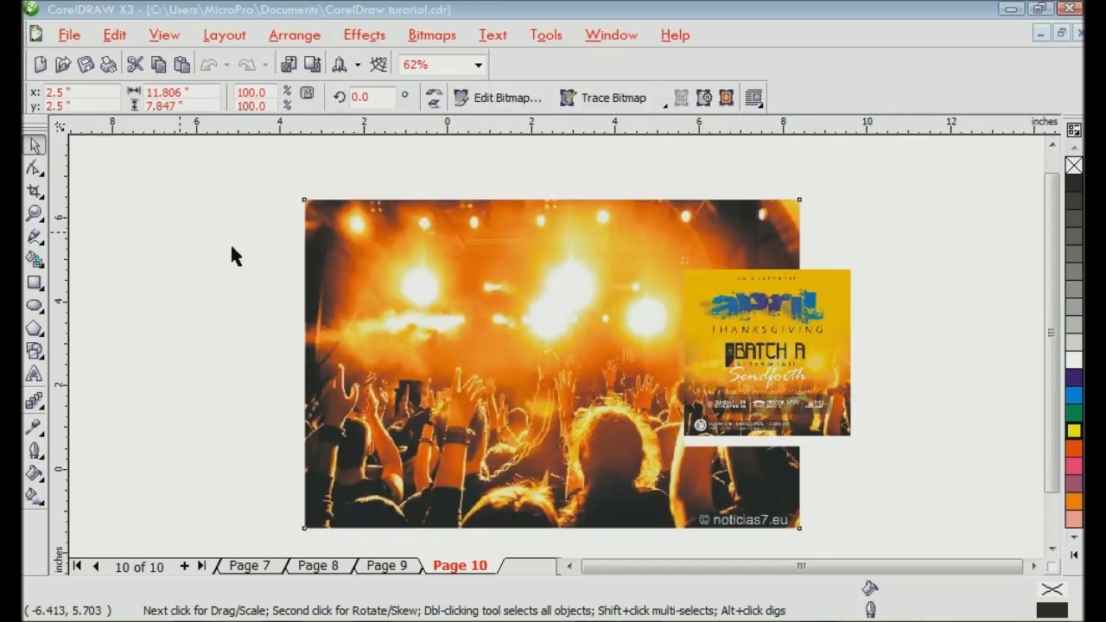
{"action": "left_click", "coordinate": [615, 263]}
{"action": "left_click_drag", "start_coordinate": [806, 197], "coordinate": [274, 319]}
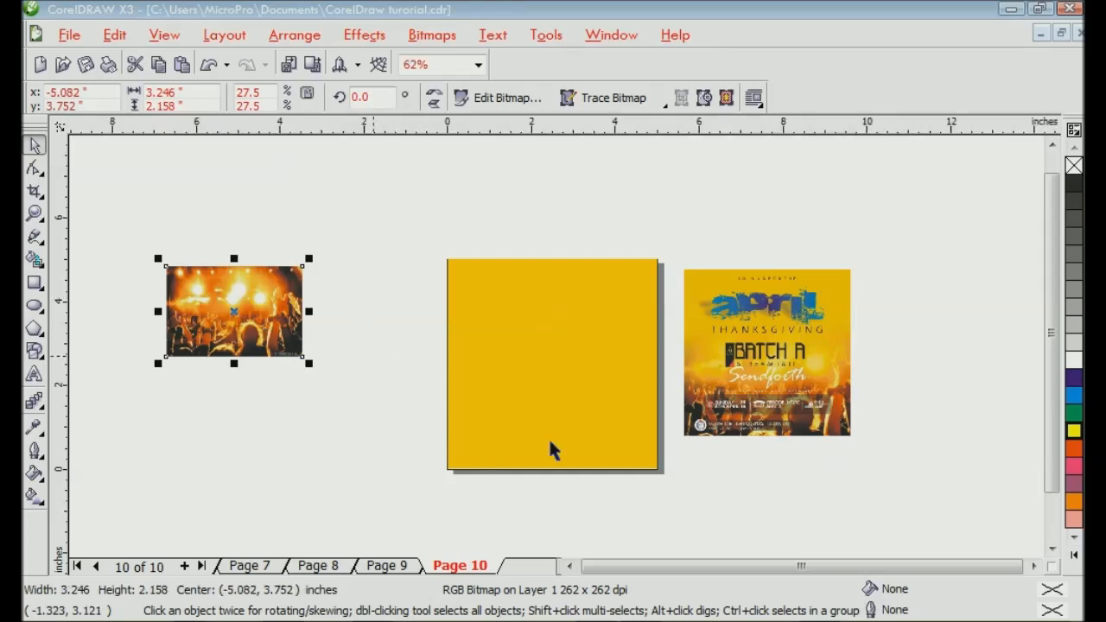
Step: Import konzert.jpg again from the others folder and place it beneath the first picture at about 4.89 × 3.25 in
{"action": "right_click", "coordinate": [350, 256]}
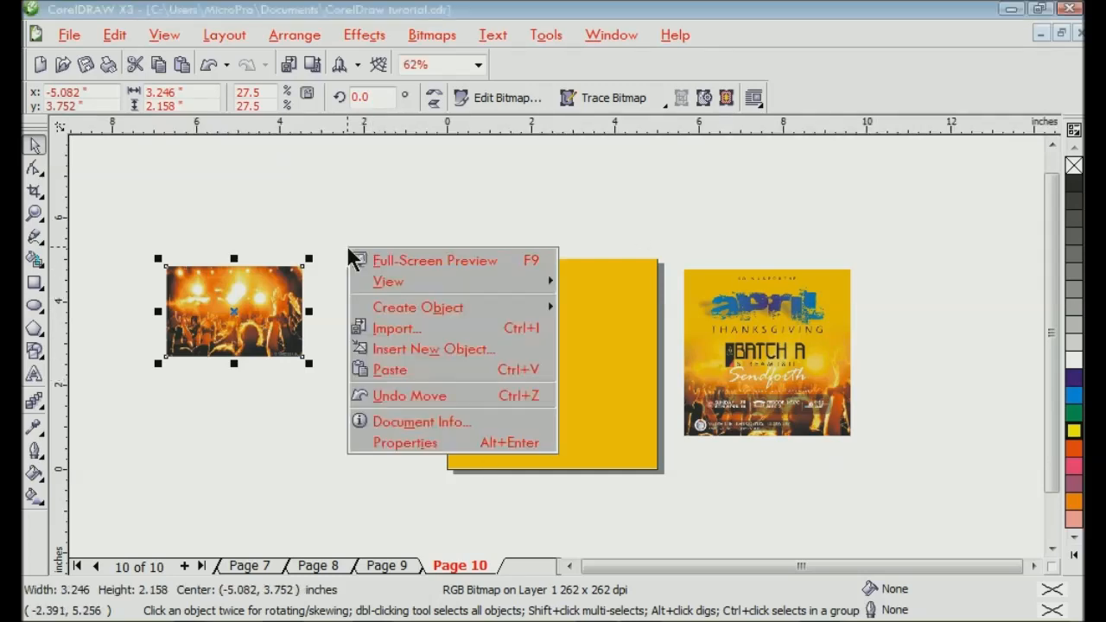
{"action": "left_click", "coordinate": [399, 329]}
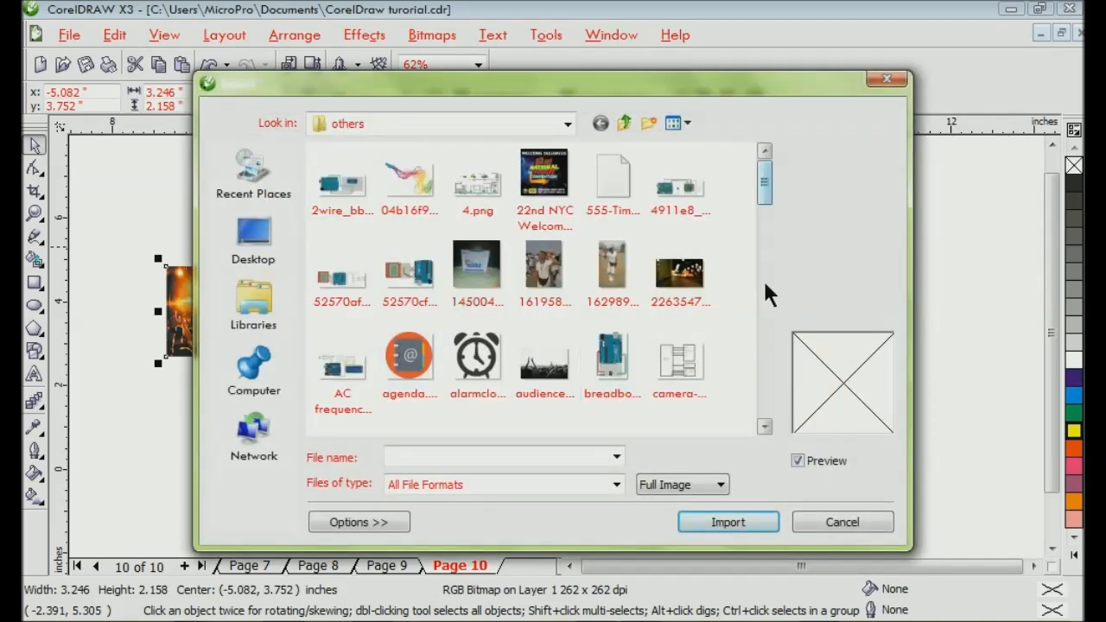
{"action": "left_click", "coordinate": [767, 244]}
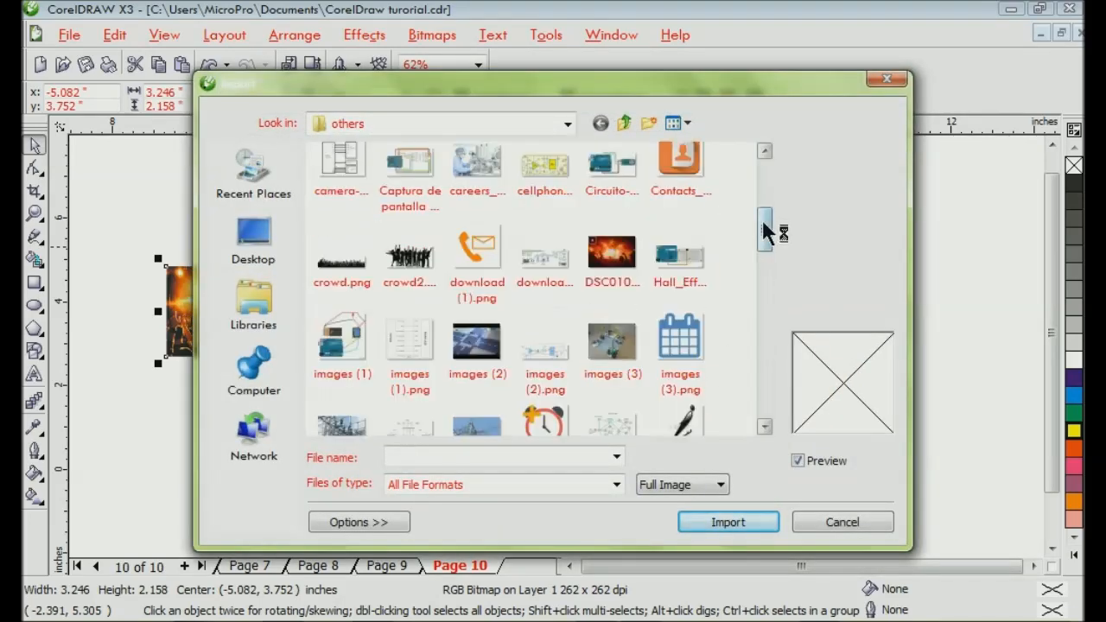
{"action": "left_click_drag", "start_coordinate": [766, 243], "coordinate": [765, 340]}
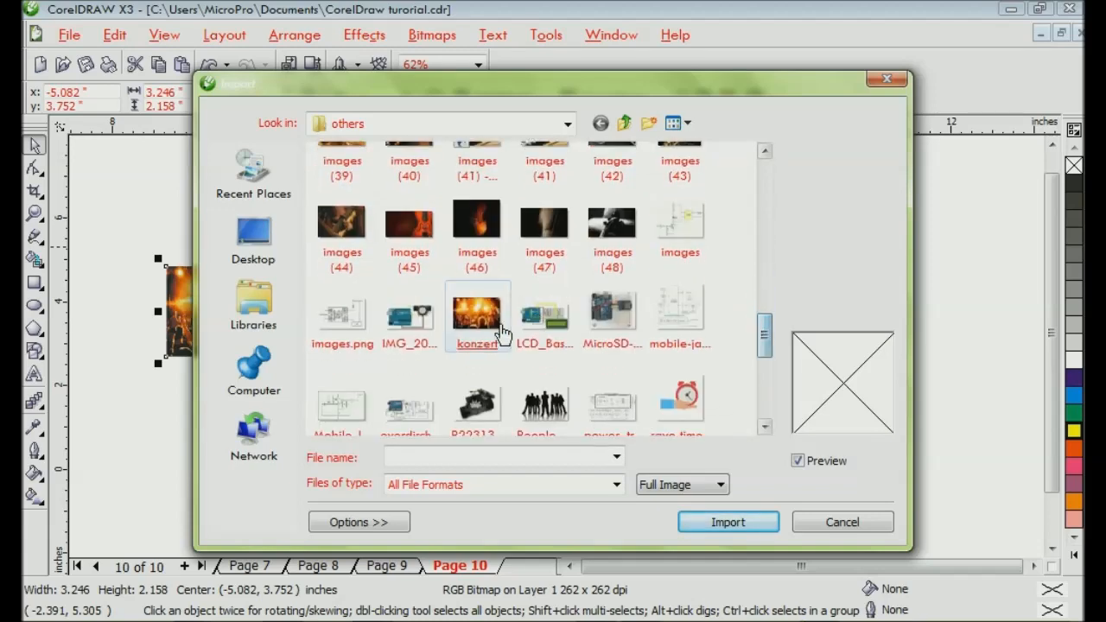
{"action": "left_click", "coordinate": [476, 321]}
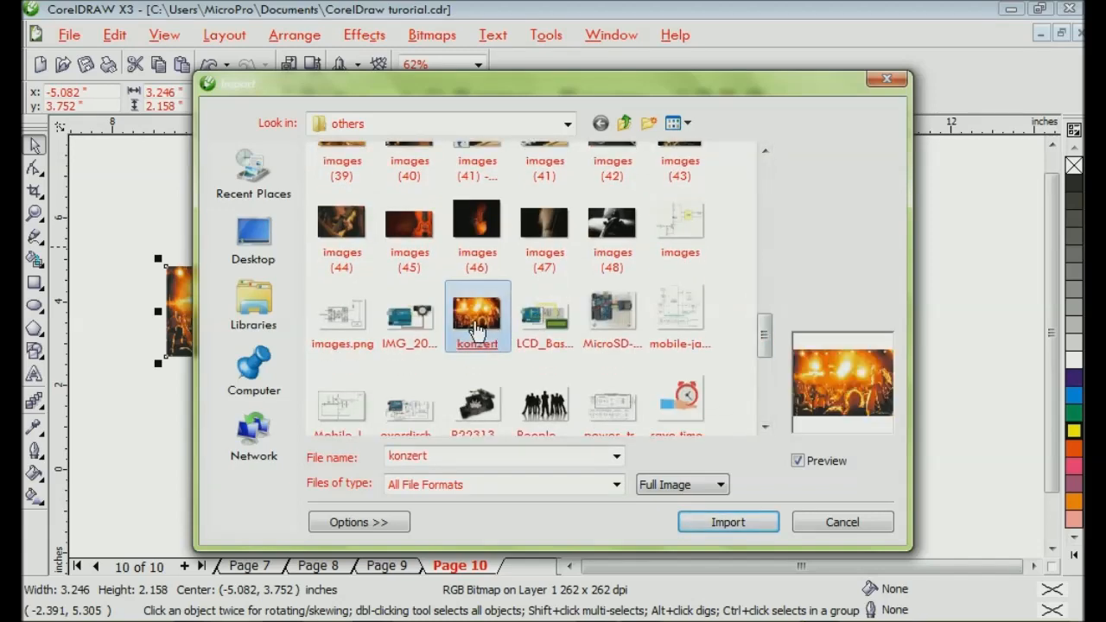
{"action": "left_click", "coordinate": [717, 523]}
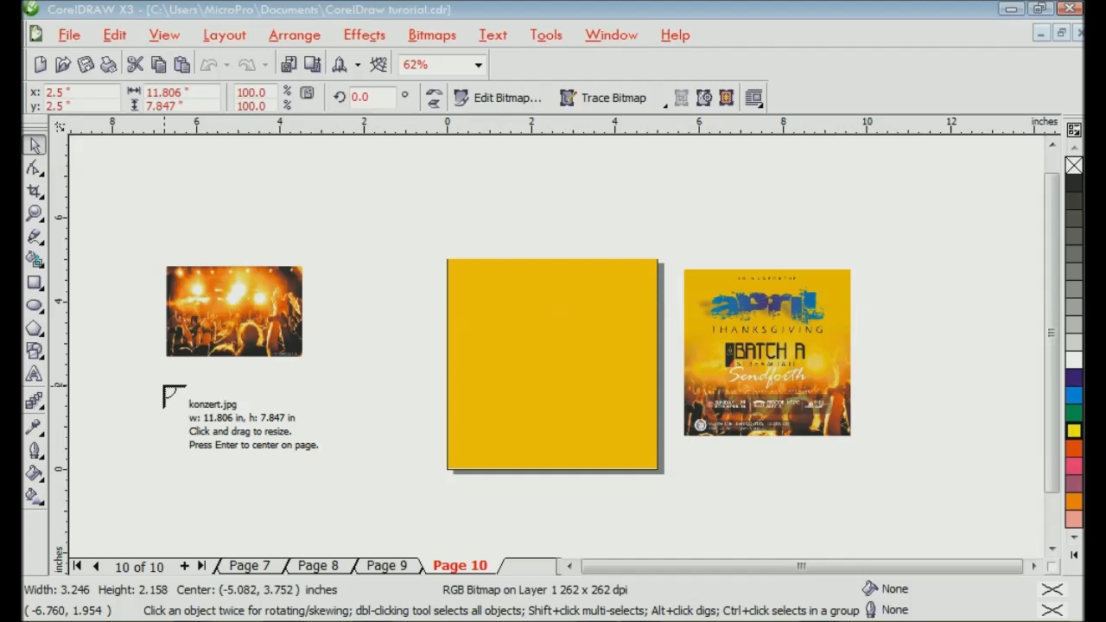
{"action": "left_click_drag", "start_coordinate": [165, 386], "coordinate": [367, 525]}
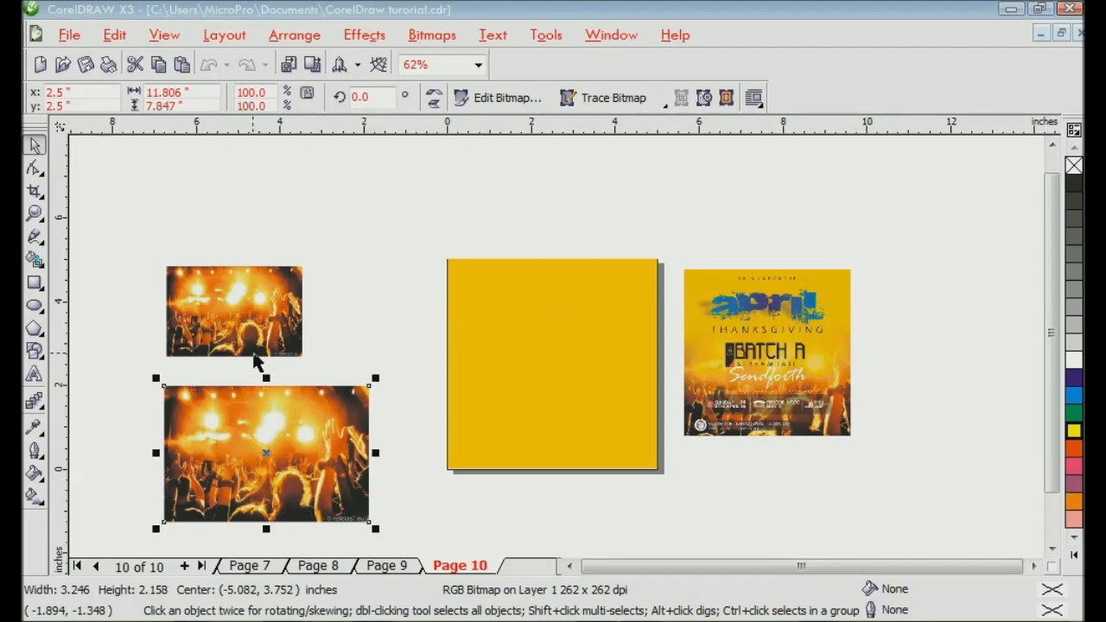
Step: Delete the smaller concert picture and move the larger one up into the space beside the page
{"action": "left_click", "coordinate": [288, 344]}
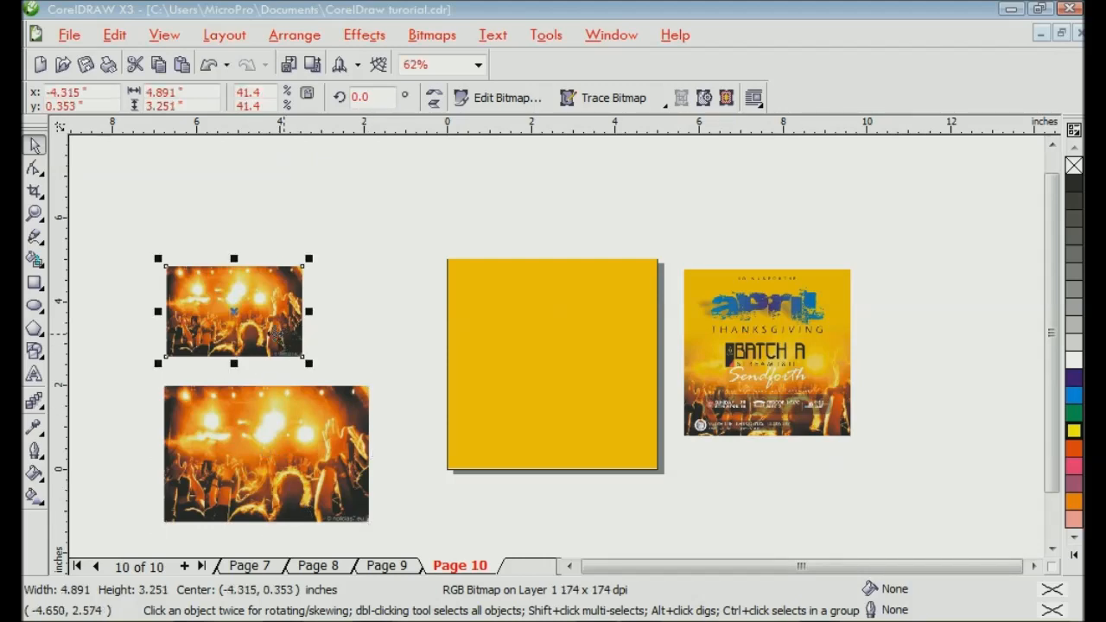
{"action": "key", "text": "Delete"}
{"action": "left_click_drag", "start_coordinate": [325, 448], "coordinate": [330, 356]}
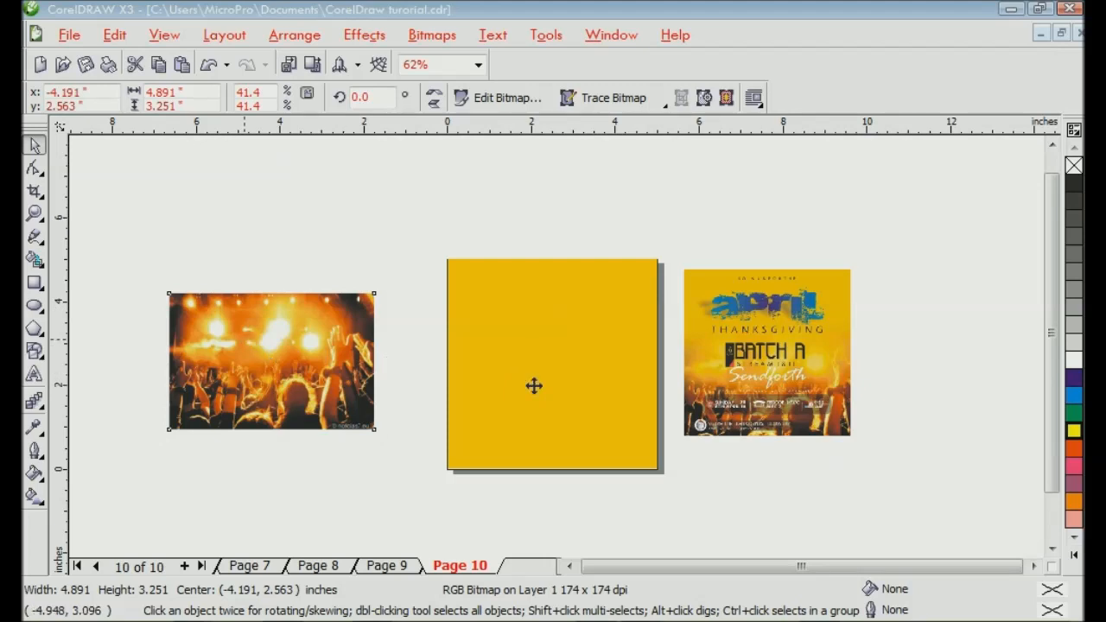
Step: Try the concert picture over the lower part of the yellow square and move it back off the page
{"action": "left_click_drag", "start_coordinate": [562, 396], "coordinate": [541, 368]}
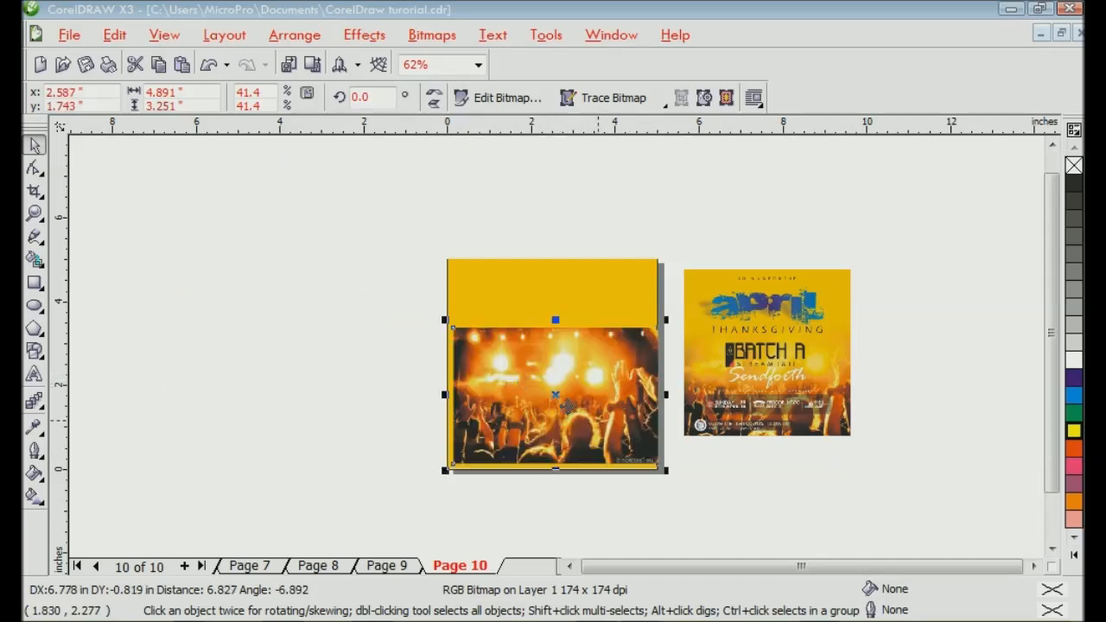
{"action": "left_click_drag", "start_coordinate": [571, 421], "coordinate": [324, 398]}
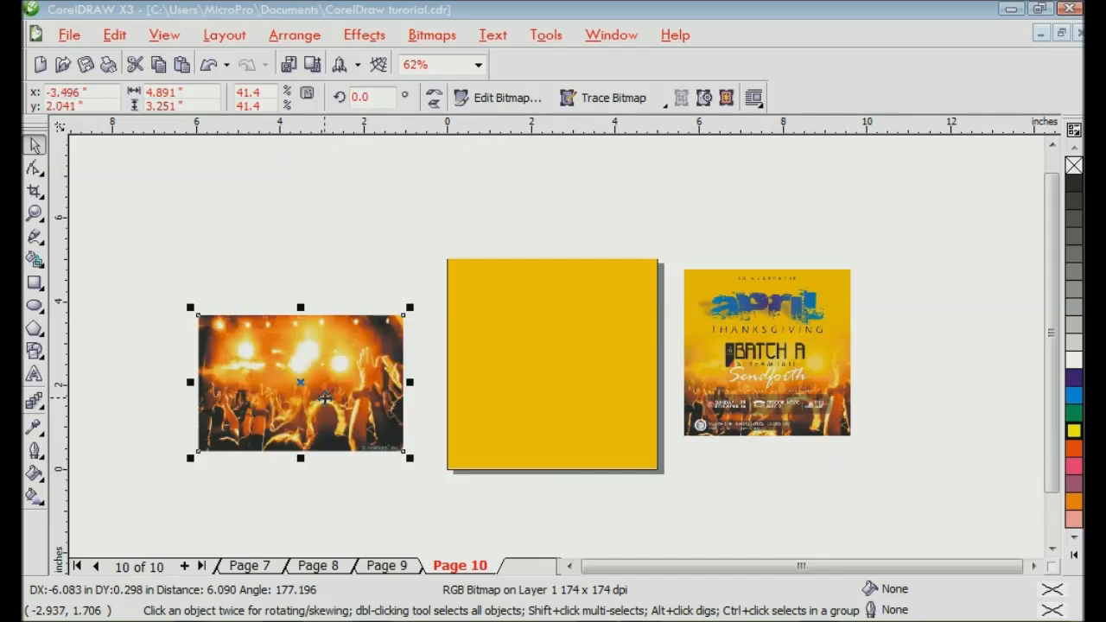
{"action": "left_click", "coordinate": [557, 380]}
{"action": "left_click", "coordinate": [331, 396]}
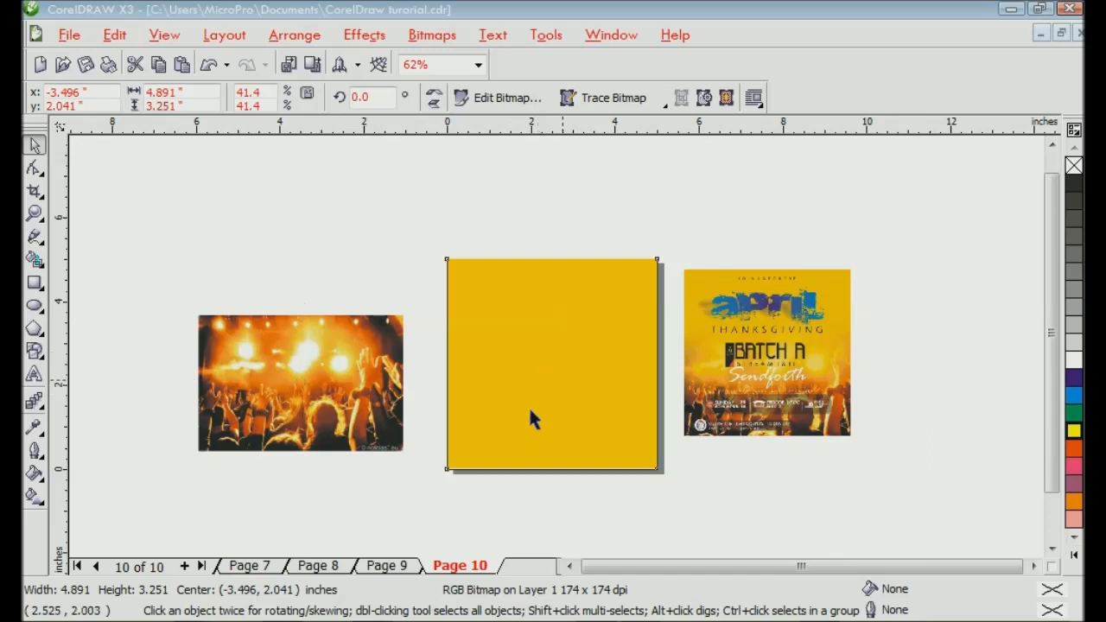
Step: Place the picture over the yellow square, move the square away from under it, and undo both moves
{"action": "left_click", "coordinate": [513, 338]}
{"action": "left_click_drag", "start_coordinate": [317, 386], "coordinate": [553, 391]}
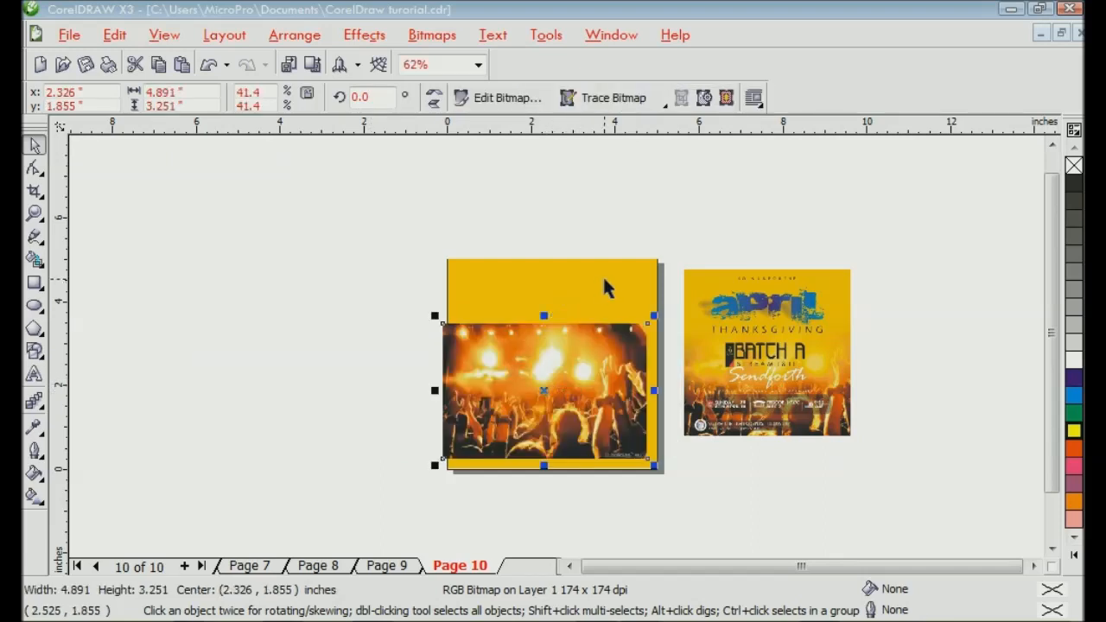
{"action": "left_click_drag", "start_coordinate": [466, 266], "coordinate": [358, 261]}
{"action": "key", "text": "Escape"}
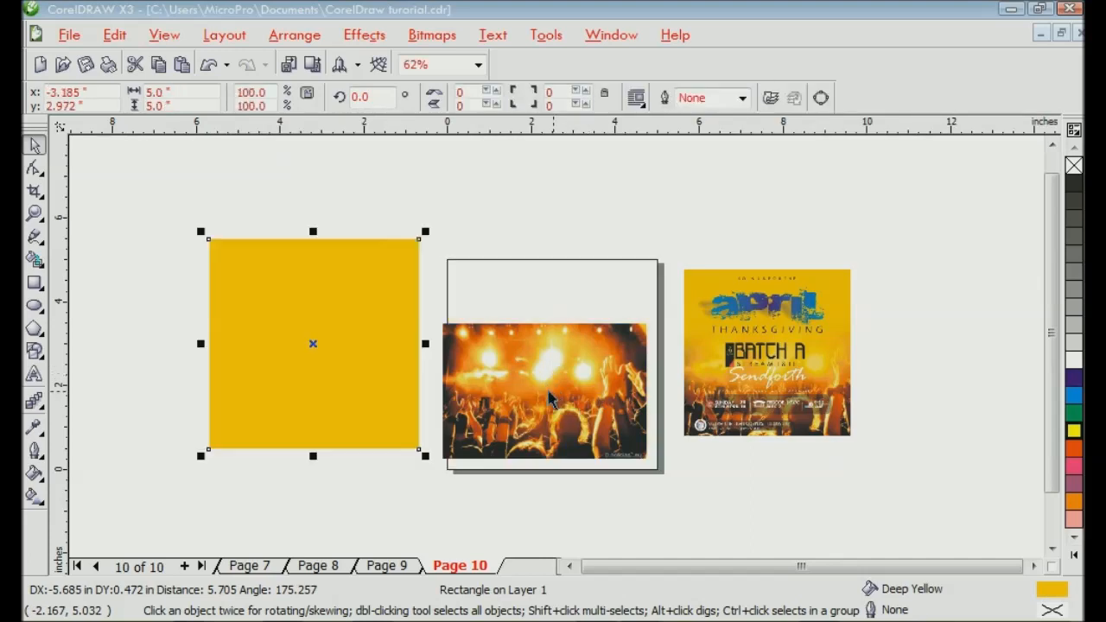
{"action": "key", "text": "ctrl+z"}
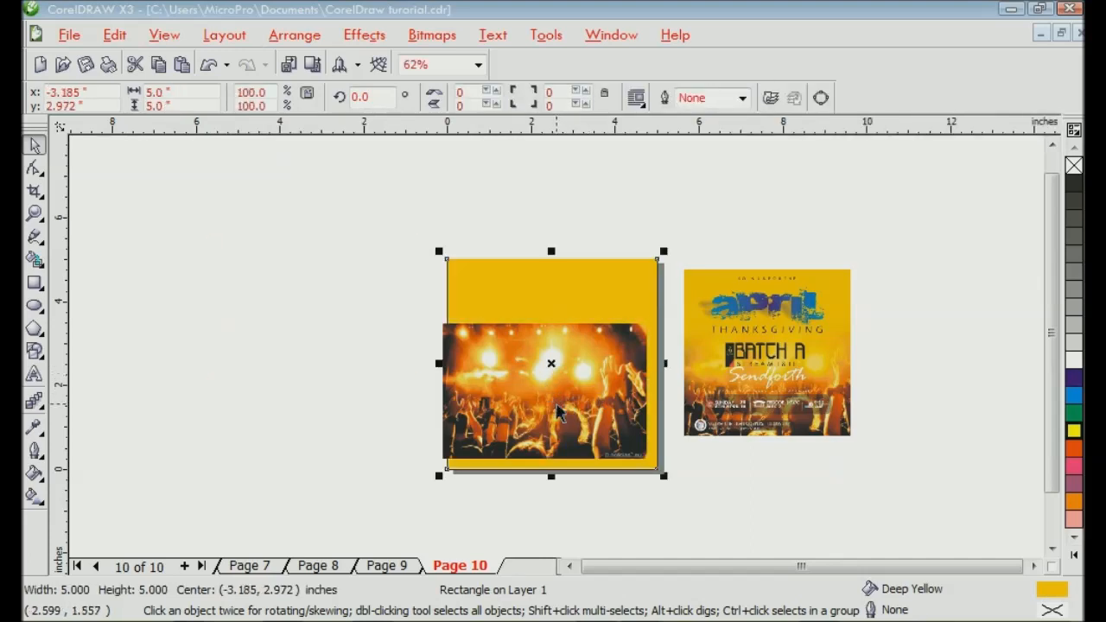
{"action": "key", "text": "ctrl+z"}
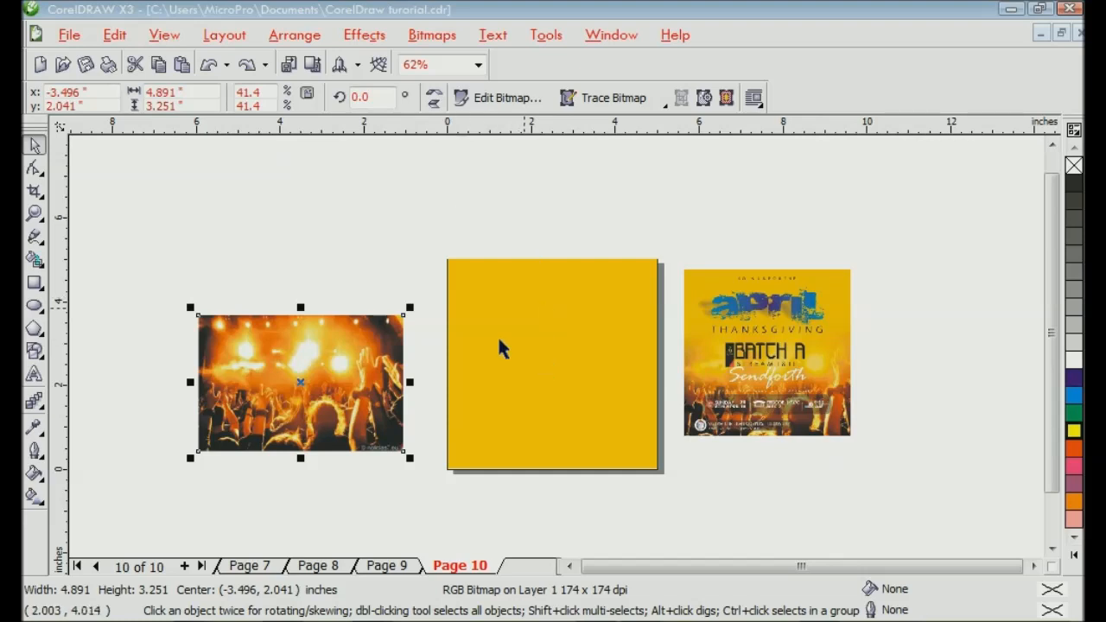
Step: PowerClip the concert picture inside the deep yellow square
{"action": "left_click", "coordinate": [378, 268]}
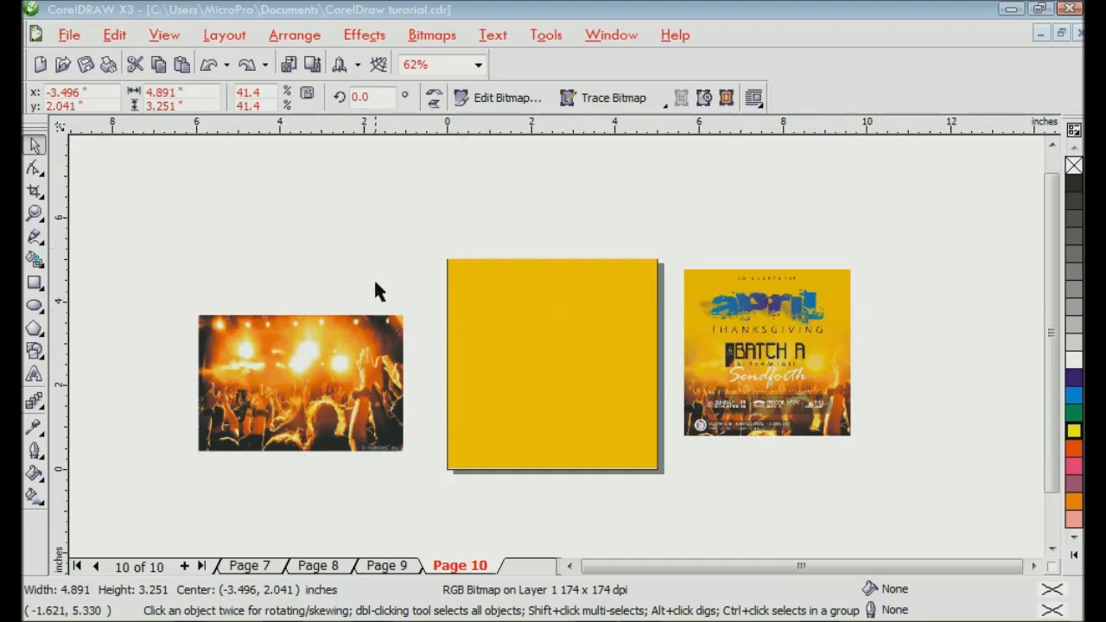
{"action": "left_click", "coordinate": [363, 354]}
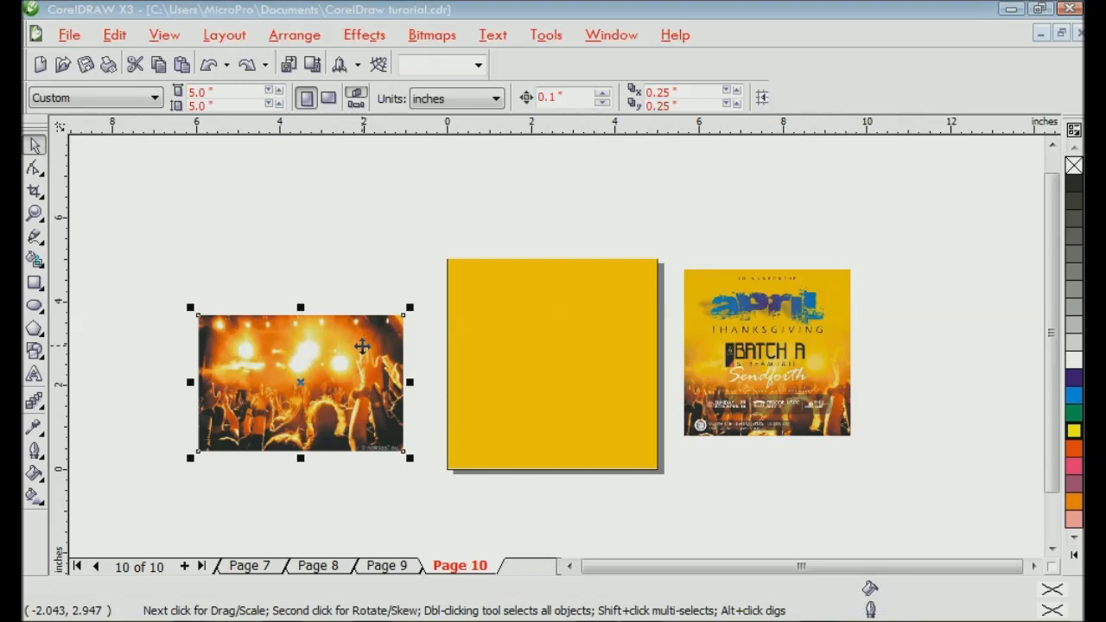
{"action": "left_click", "coordinate": [354, 36]}
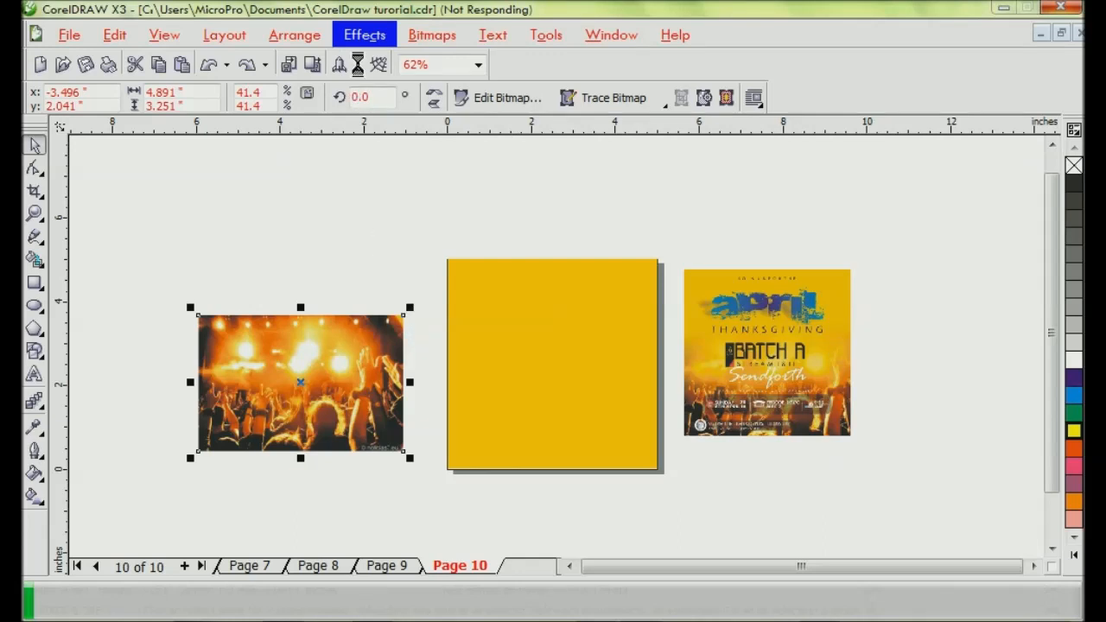
{"action": "left_click", "coordinate": [370, 38]}
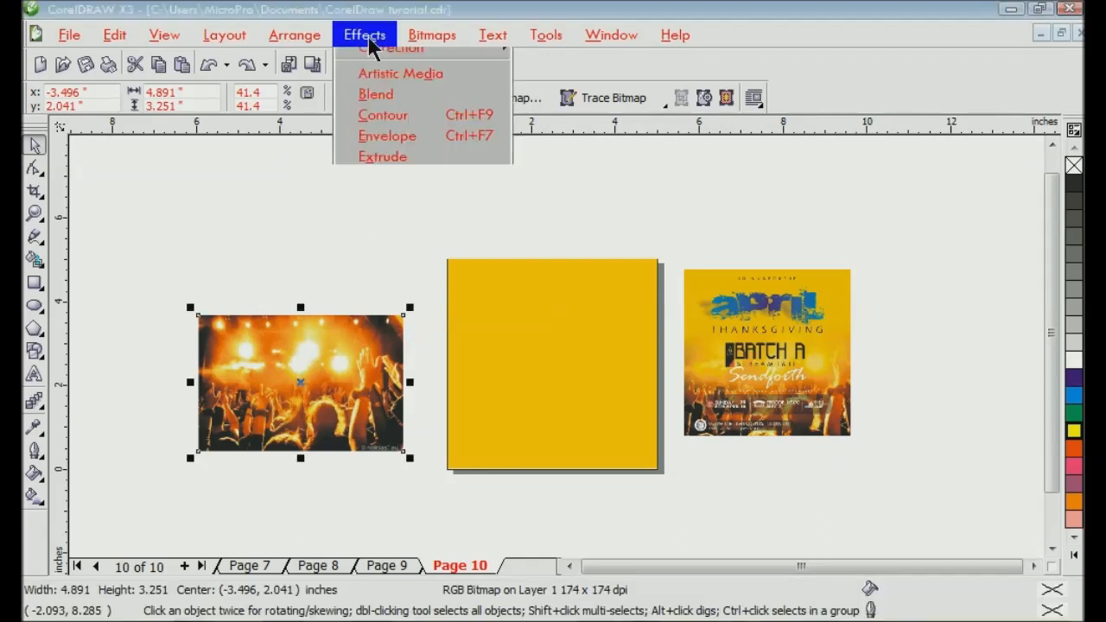
{"action": "mouse_move", "coordinate": [391, 327]}
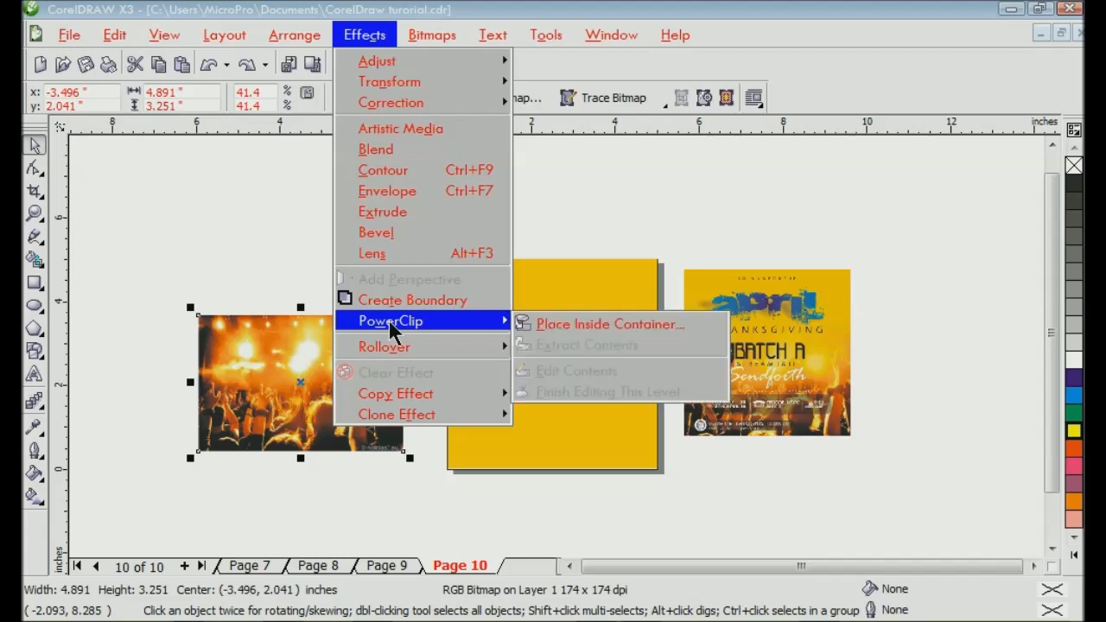
{"action": "left_click", "coordinate": [571, 325]}
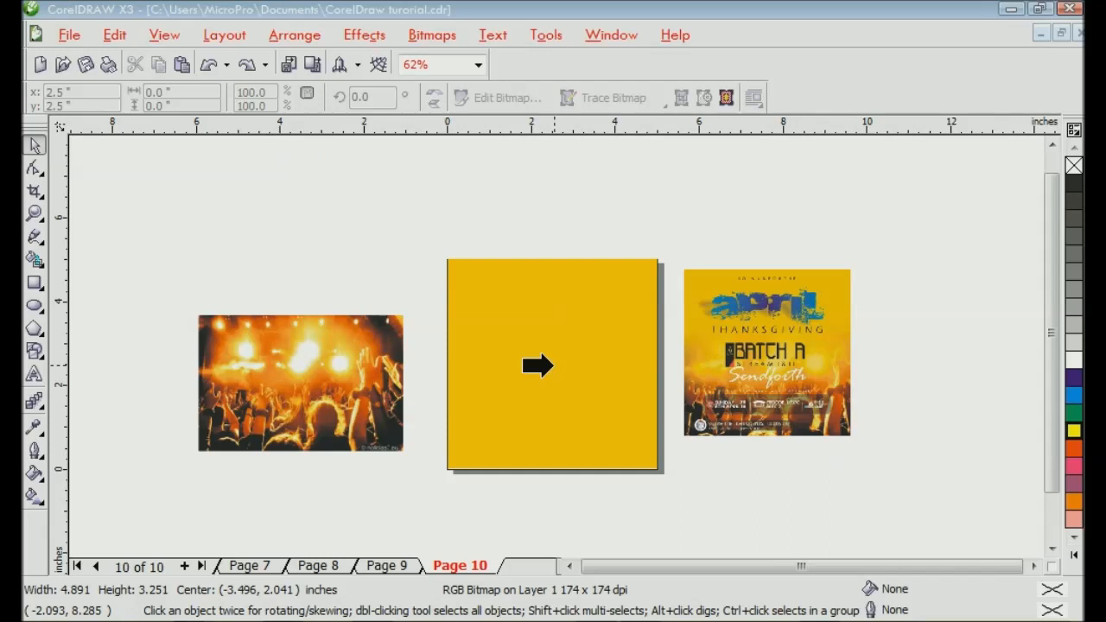
{"action": "left_click", "coordinate": [511, 340]}
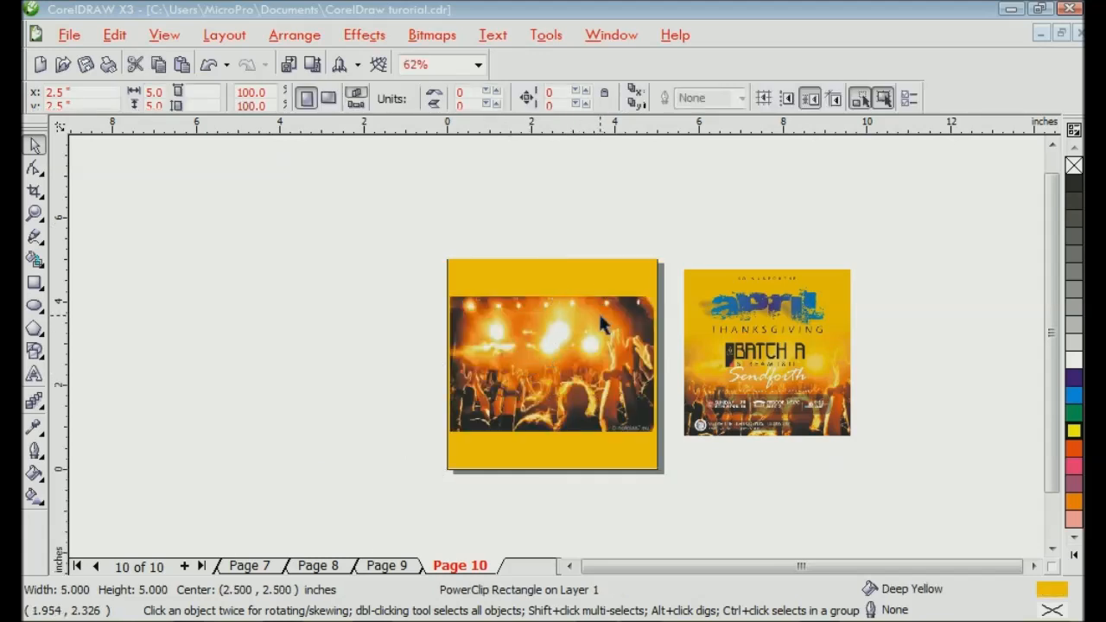
Step: Move the yellow square with its clipped picture off the page and undo the move
{"action": "left_click_drag", "start_coordinate": [601, 324], "coordinate": [366, 313]}
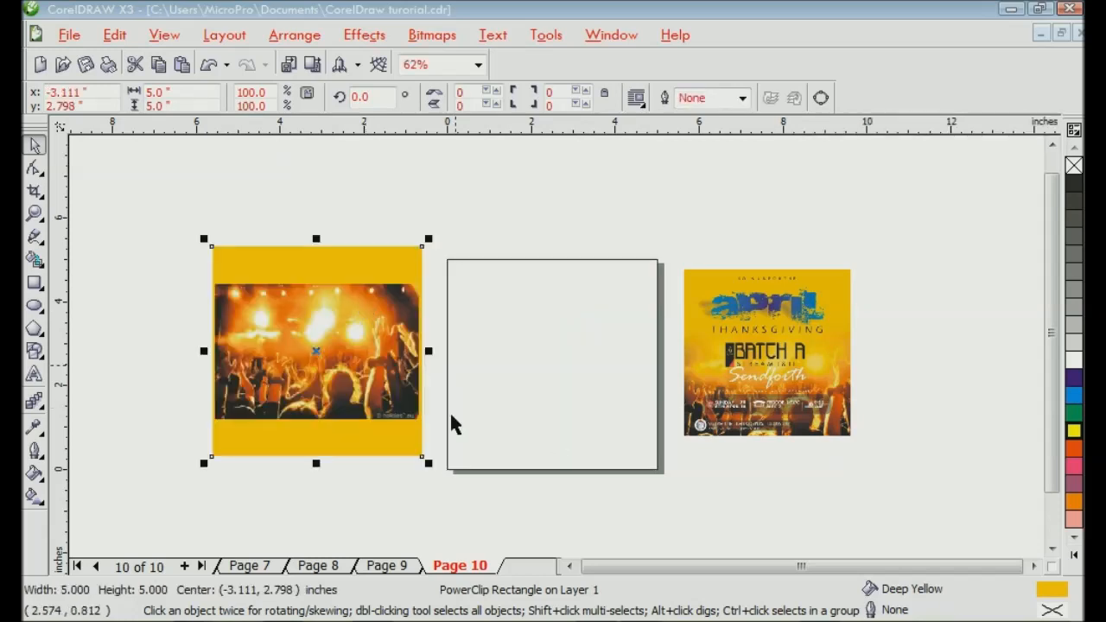
{"action": "key", "text": "ctrl+z"}
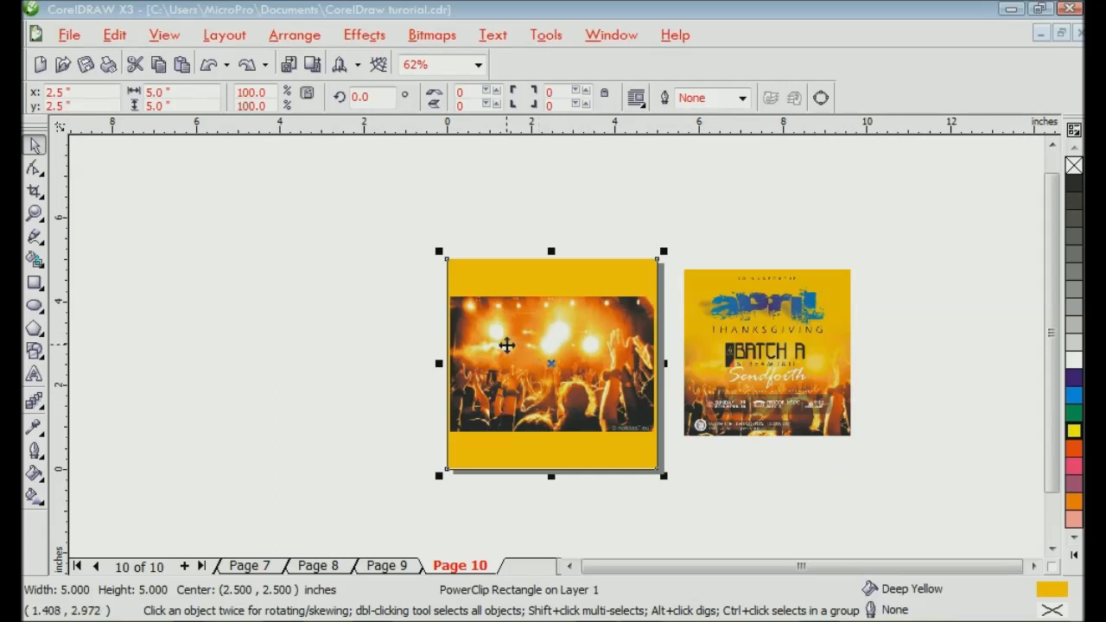
{"action": "right_click", "coordinate": [507, 346]}
{"action": "left_click", "coordinate": [475, 378]}
Step: Edit the square's PowerClip contents and move the concert picture down across the frame's lower edge, centred at about (2.57, 1.10) in
{"action": "right_click", "coordinate": [535, 363]}
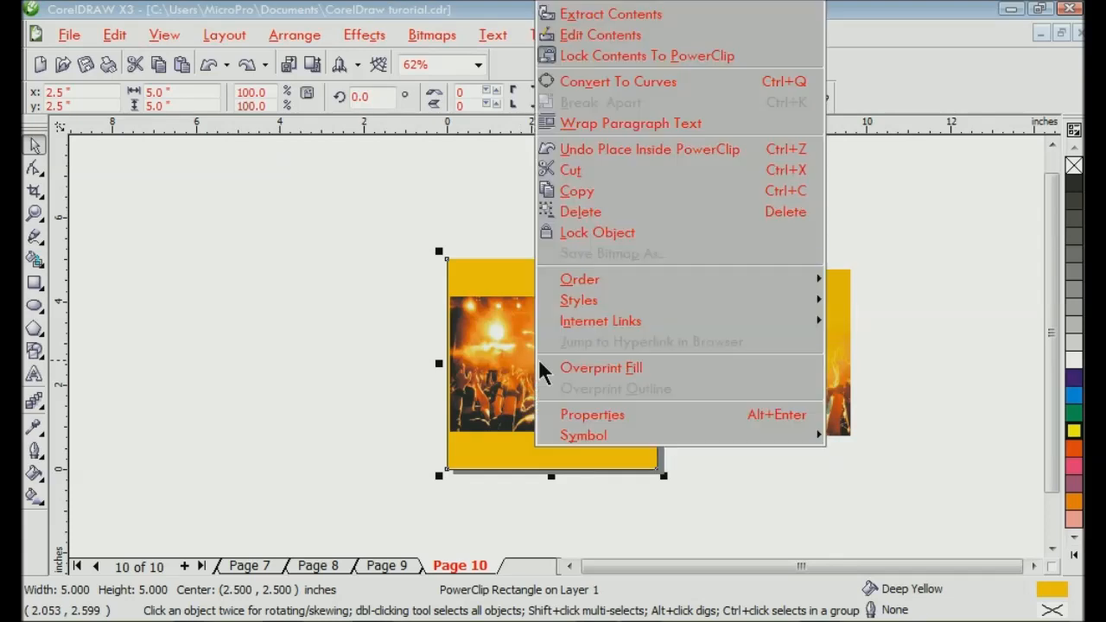
{"action": "left_click", "coordinate": [614, 38]}
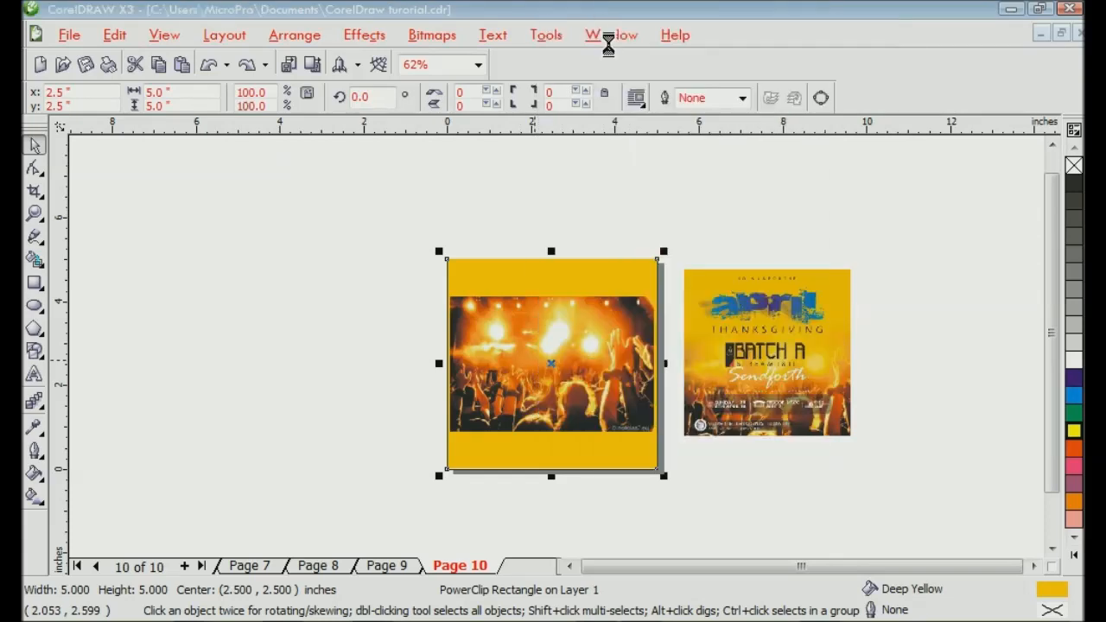
{"action": "left_click", "coordinate": [548, 354]}
{"action": "left_click", "coordinate": [573, 346]}
{"action": "left_click_drag", "start_coordinate": [572, 345], "coordinate": [560, 405]}
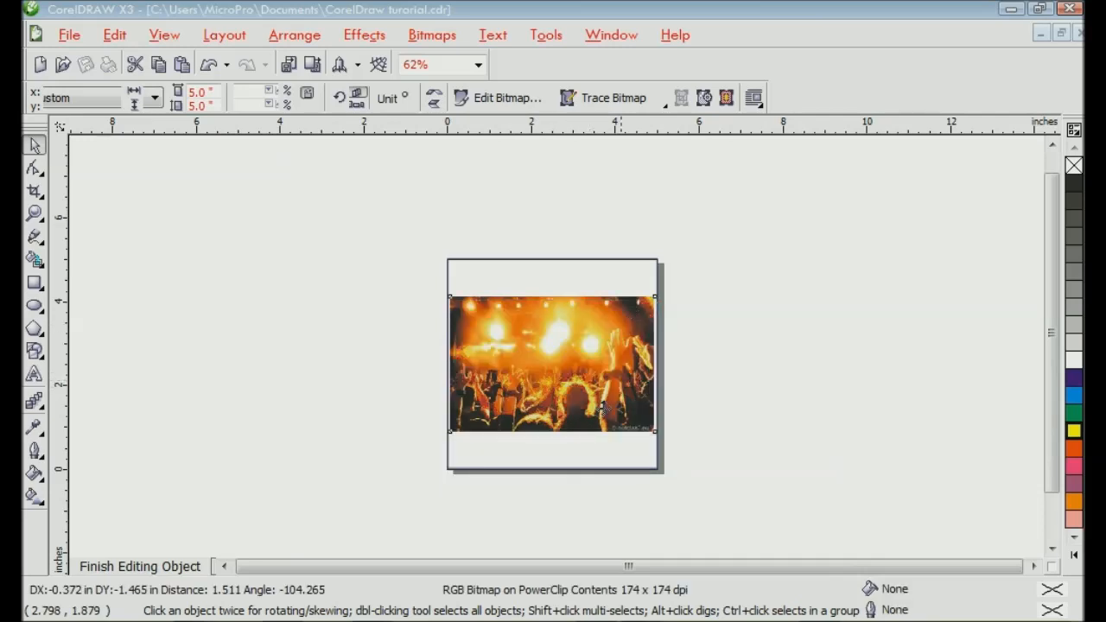
{"action": "left_click_drag", "start_coordinate": [579, 335], "coordinate": [575, 429]}
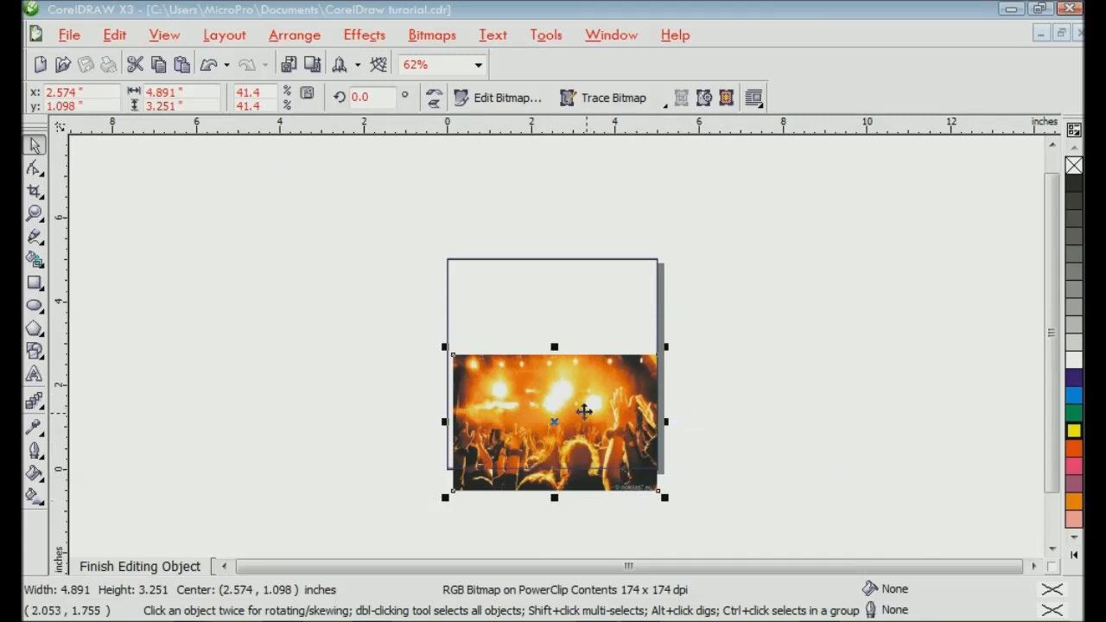
Step: Enlarge the concert picture proportionally to about 6.13 × 4.07 in, centre it at about (2.61, 1.68) in, and finish editing the PowerClip
{"action": "left_click_drag", "start_coordinate": [664, 421], "coordinate": [736, 423]}
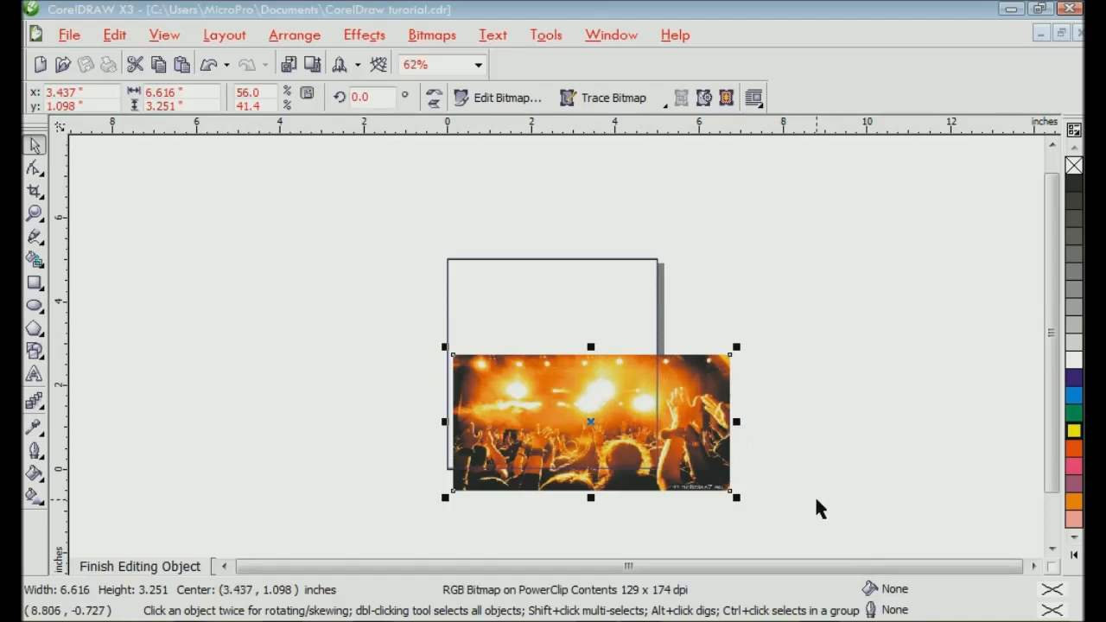
{"action": "key", "text": "ctrl+z"}
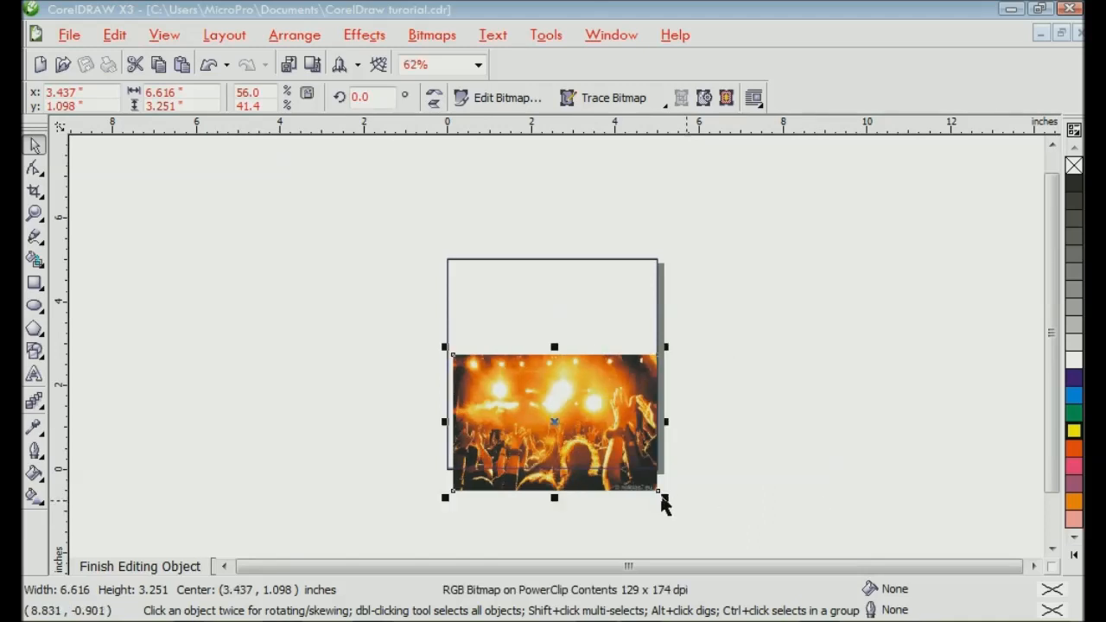
{"action": "left_click_drag", "start_coordinate": [661, 493], "coordinate": [716, 530]}
{"action": "left_click_drag", "start_coordinate": [684, 479], "coordinate": [553, 363]}
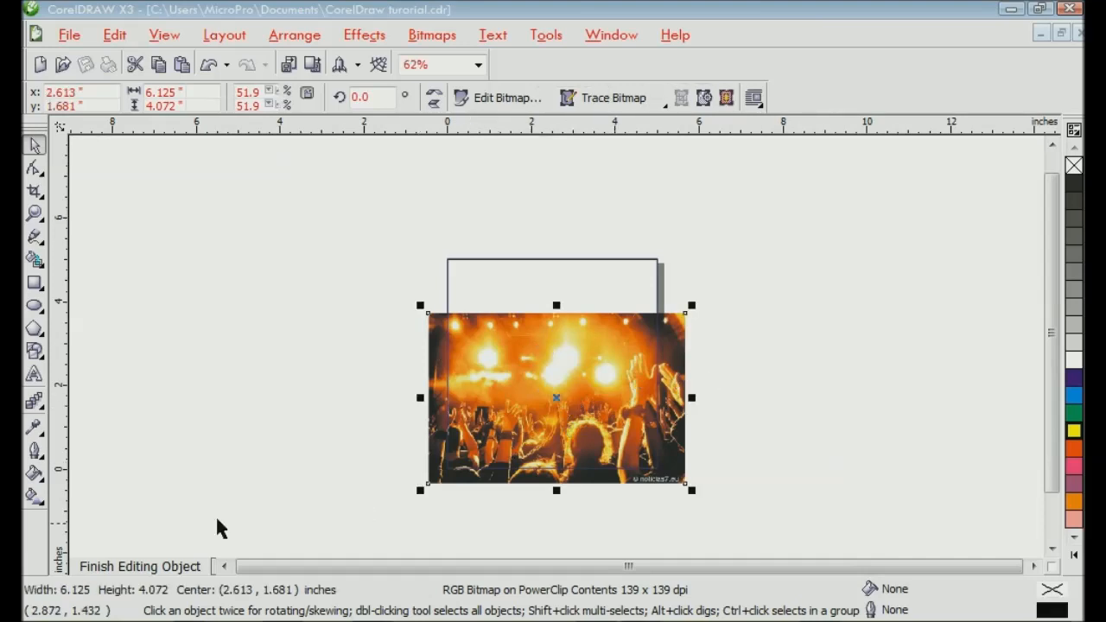
{"action": "left_click", "coordinate": [170, 567]}
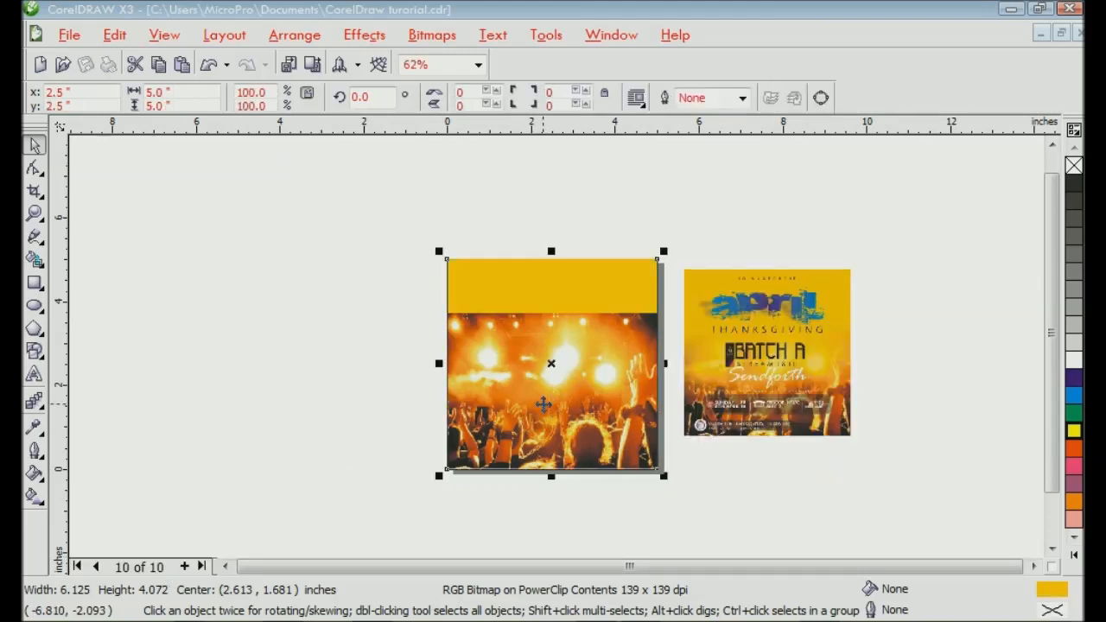
Step: Reopen the yellow square's PowerClip contents, select the concert picture inside, and finish editing again
{"action": "right_click", "coordinate": [570, 351]}
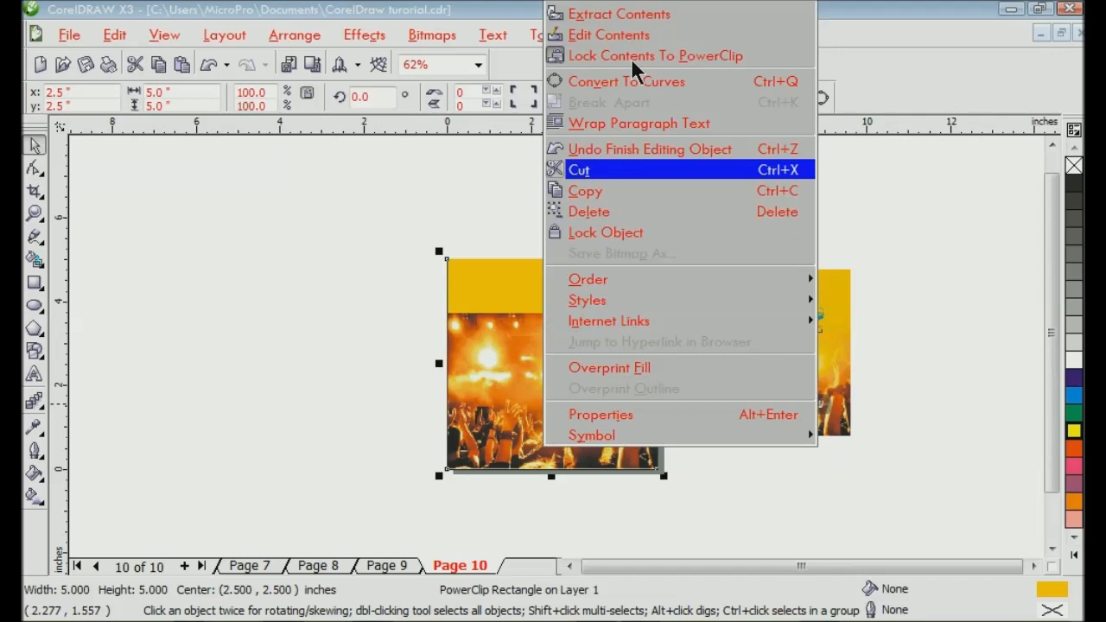
{"action": "left_click", "coordinate": [609, 35]}
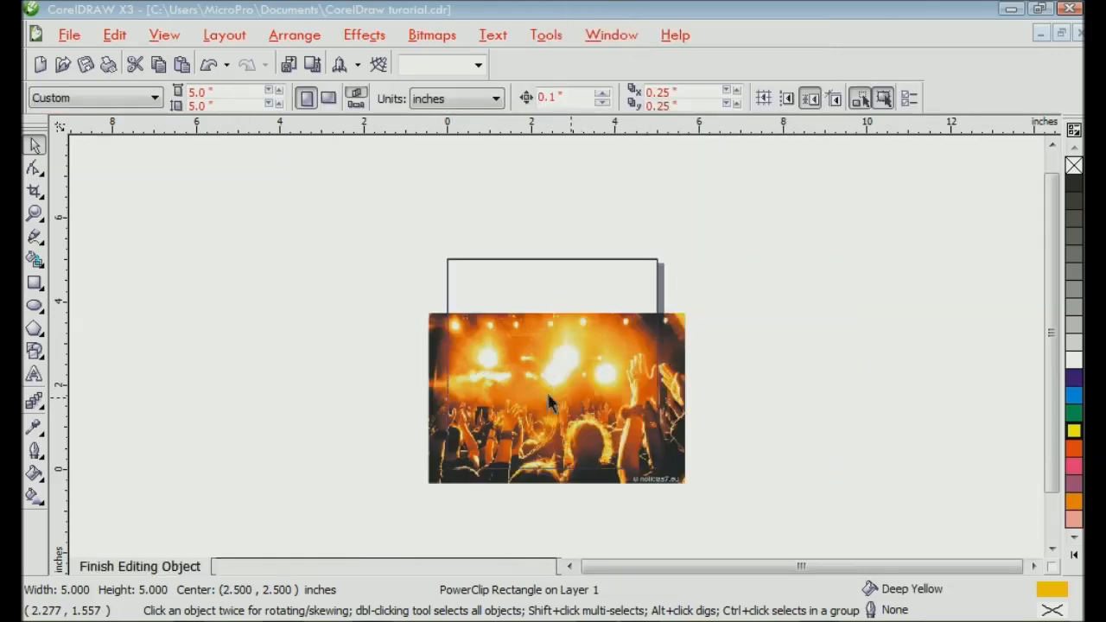
{"action": "left_click", "coordinate": [550, 403]}
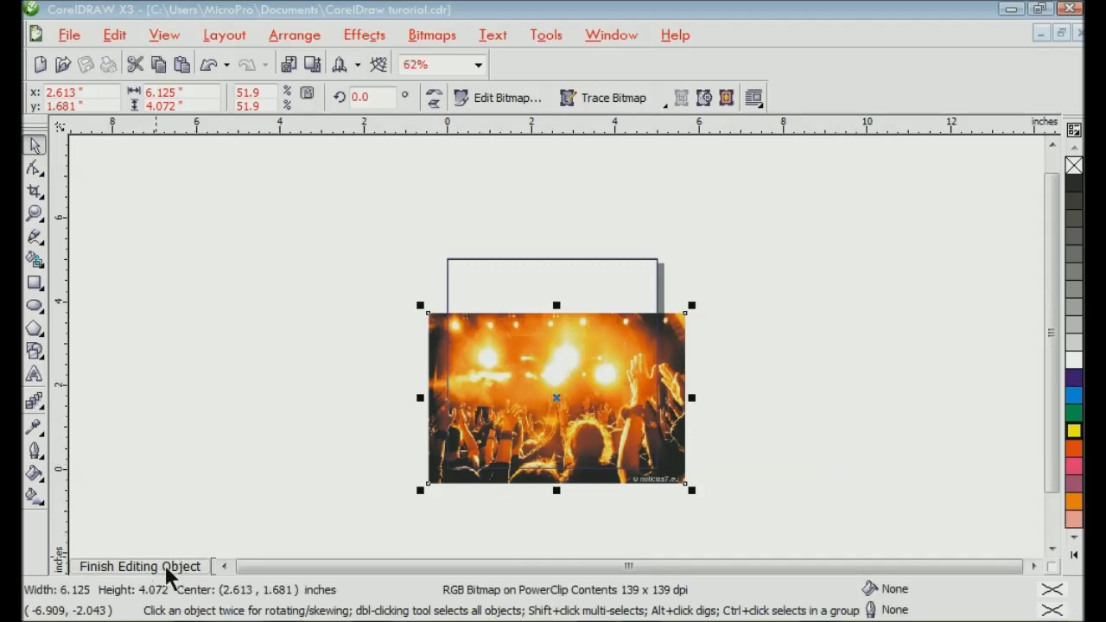
{"action": "left_click", "coordinate": [165, 566]}
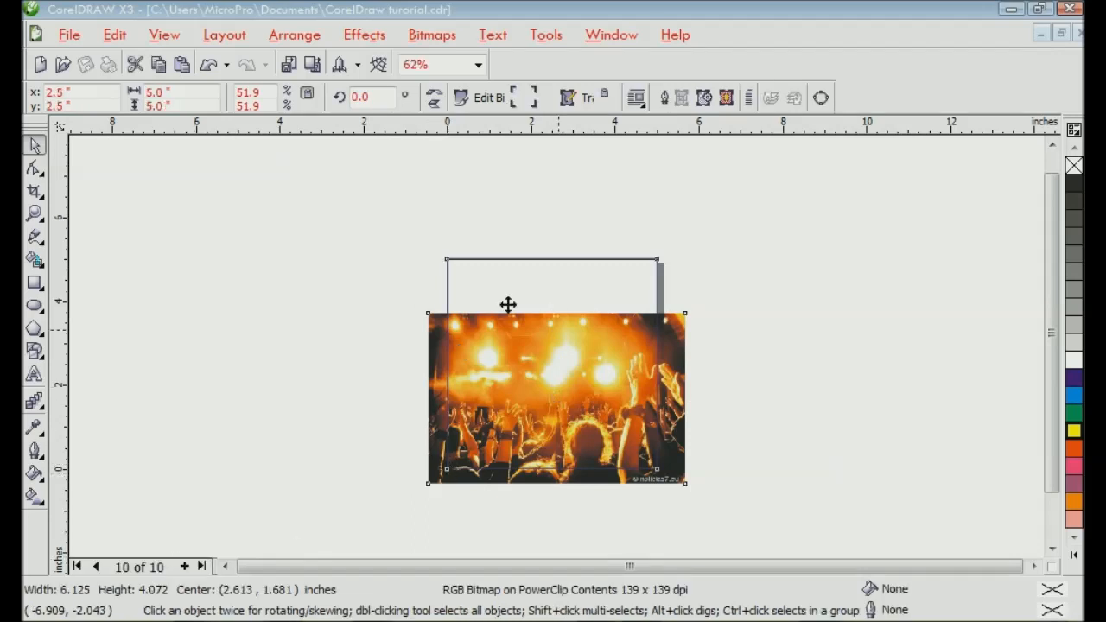